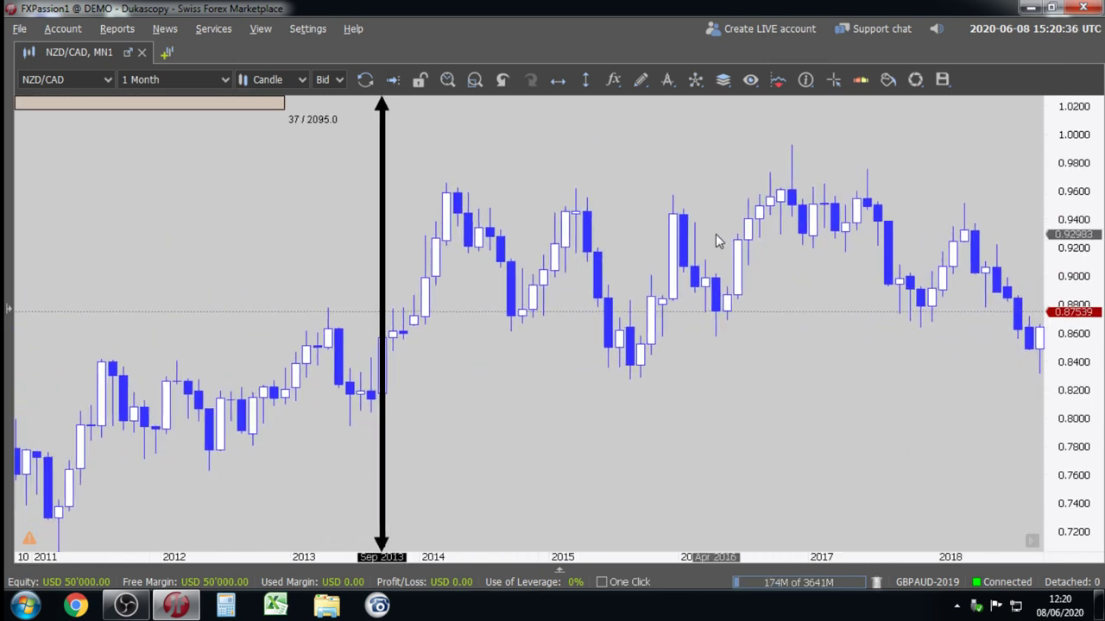
# Open a second NZD/CAD chart and set its period to 1 Day.
pyautogui.click(167, 55)
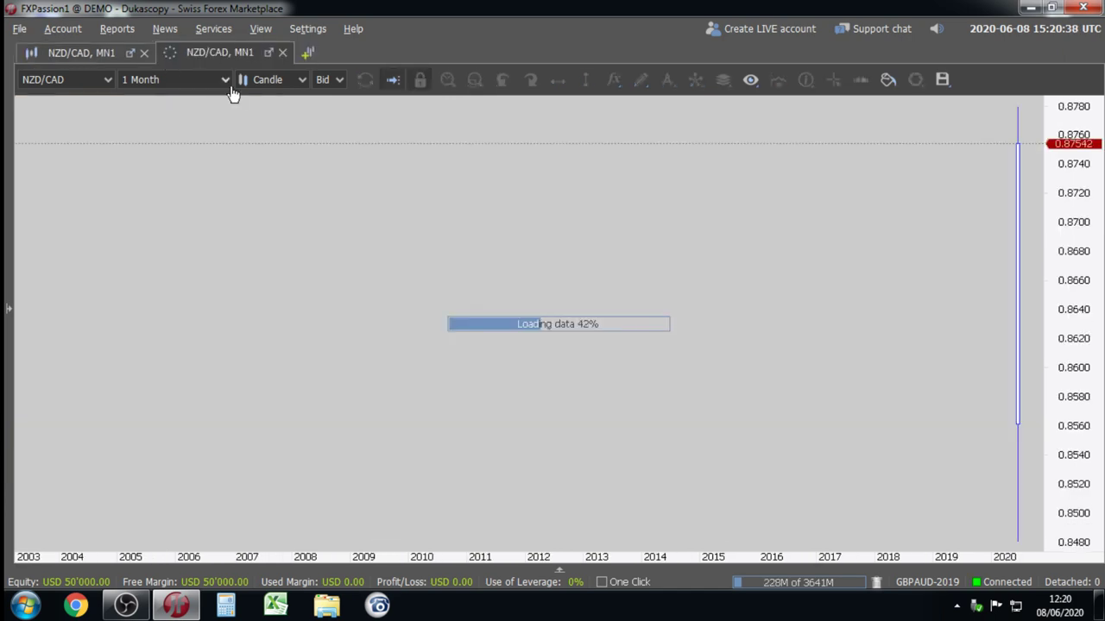
pyautogui.click(223, 84)
pyautogui.click(167, 166)
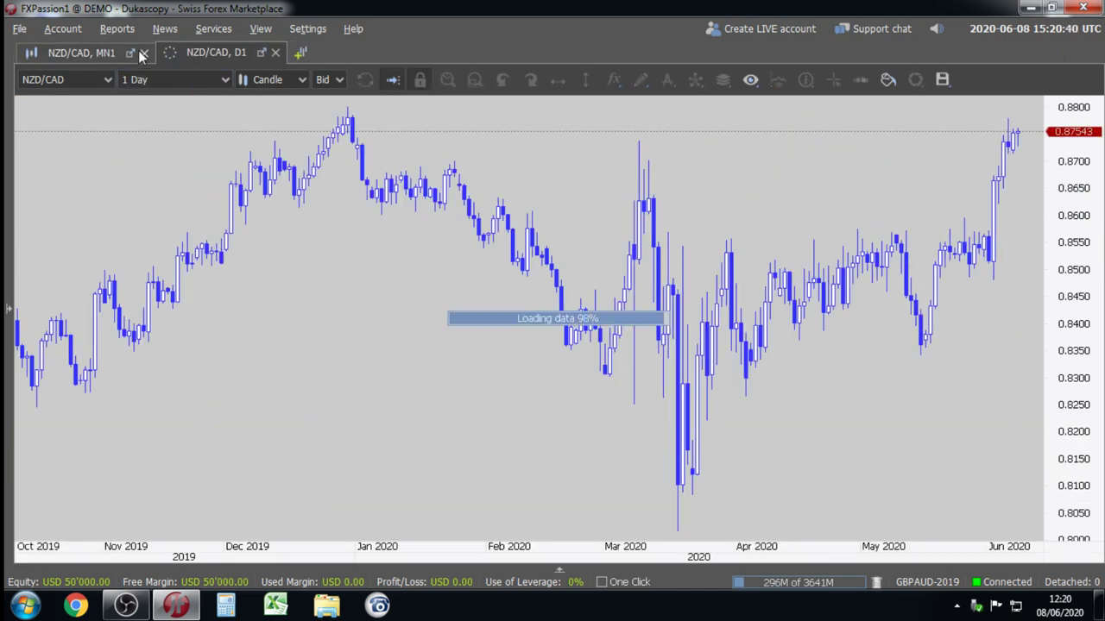
pyautogui.click(116, 50)
pyautogui.click(200, 55)
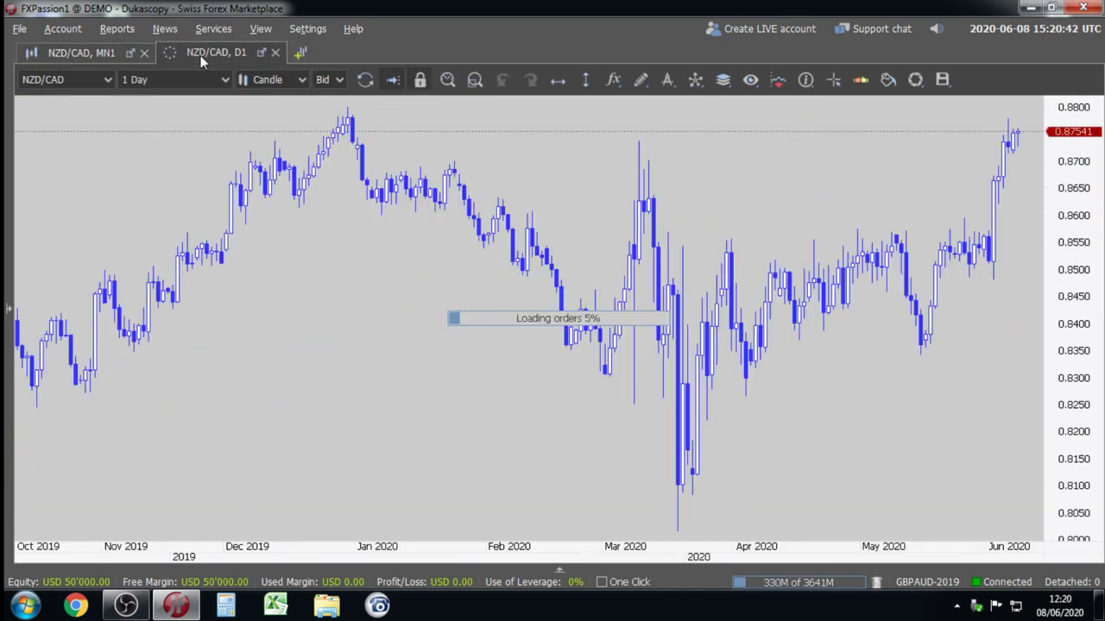
# Draw a short trend line along the falling highs, from the November 2016 peak to about 0.94 in the second half of 2018.
pyautogui.scroll(-10, 320, 279)
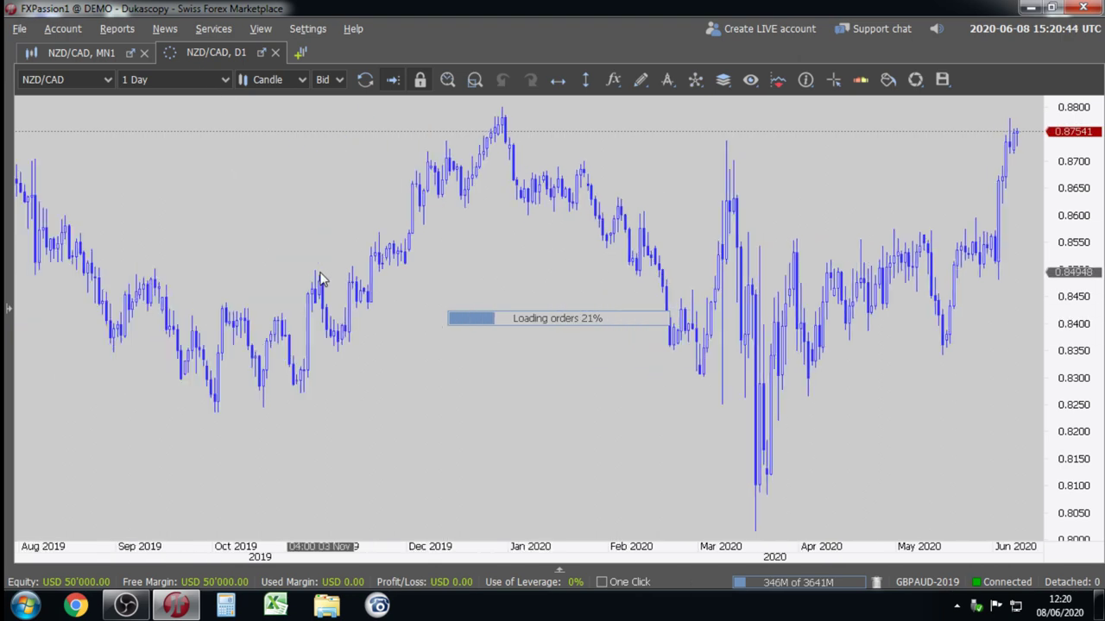
pyautogui.scroll(-4, 323, 269)
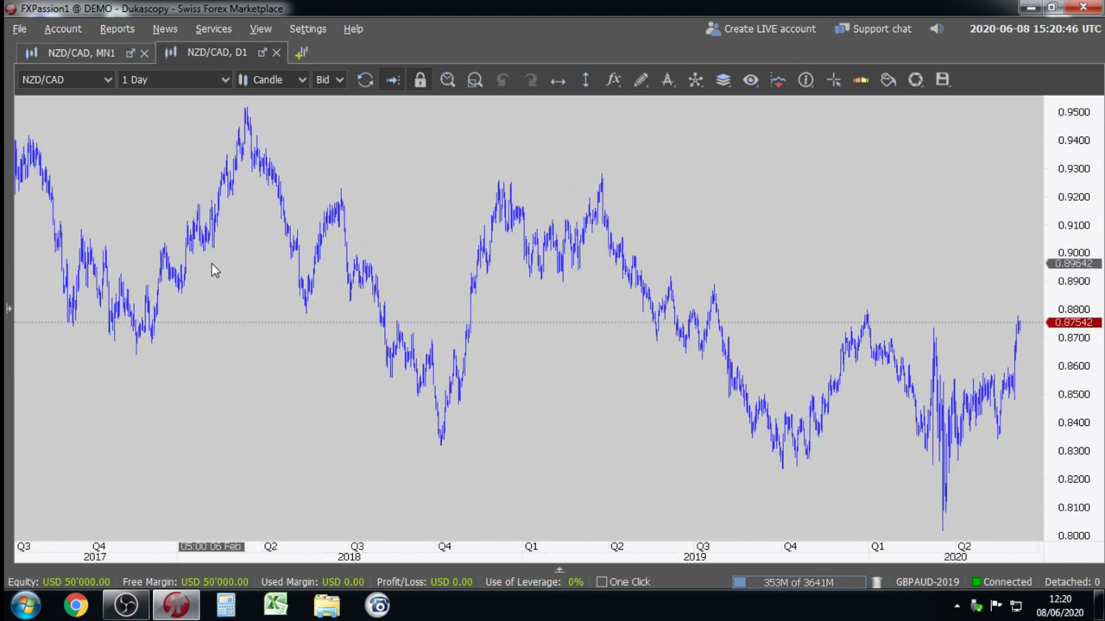
pyautogui.moveTo(206, 333); pyautogui.dragTo(514, 285)
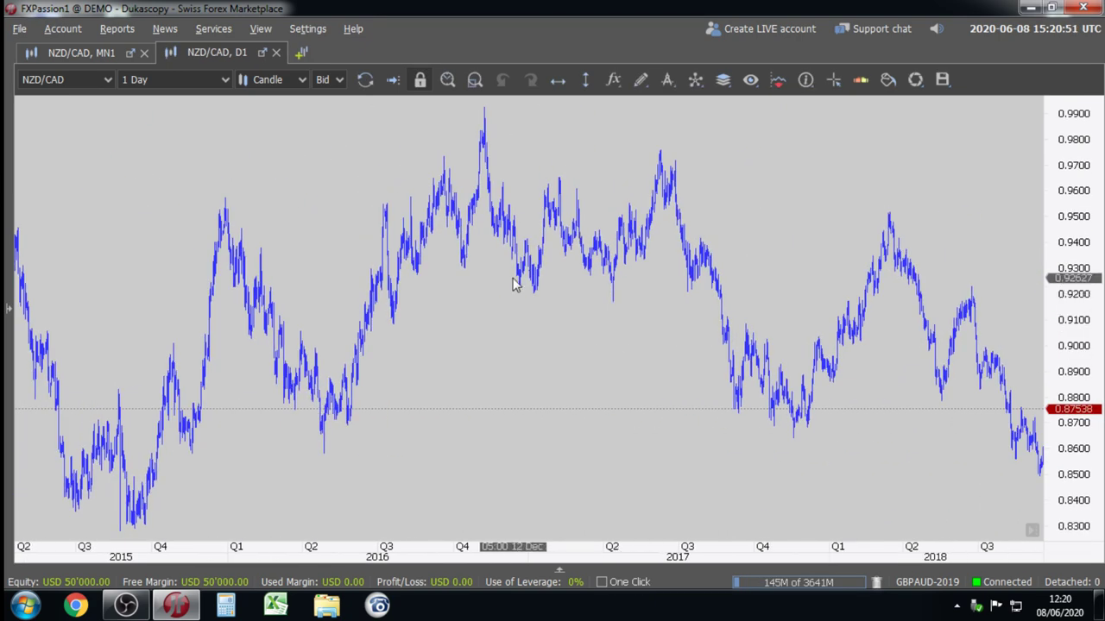
pyautogui.click(643, 82)
pyautogui.click(697, 199)
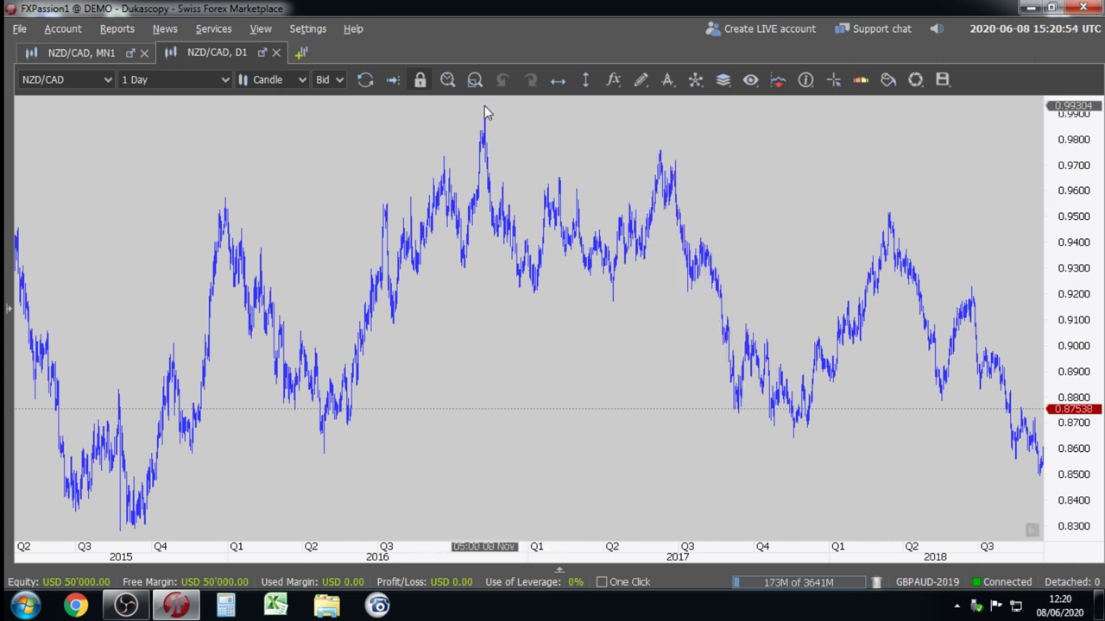
pyautogui.moveTo(485, 110)
pyautogui.mouseDown()
pyautogui.moveTo(917, 191)
pyautogui.moveTo(1036, 222)
pyautogui.moveTo(1035, 237)
pyautogui.mouseUp()
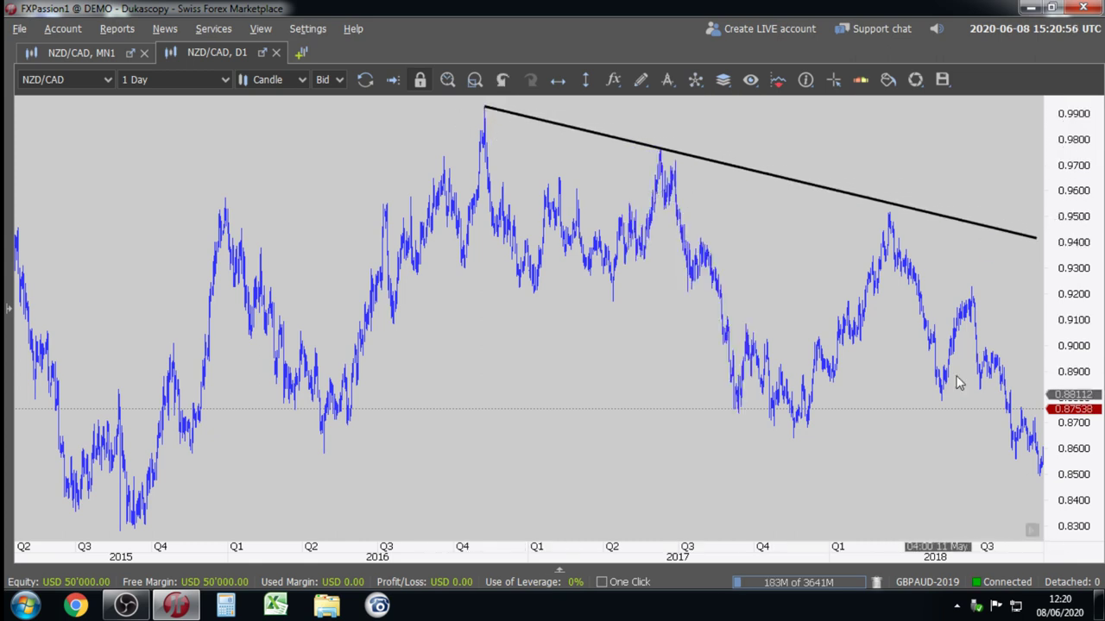
# Draw a polyline over the daily swings from the November 2016 peak through the 2017 lows and high to the March 2018 high and mid-2018.
pyautogui.click(614, 81)
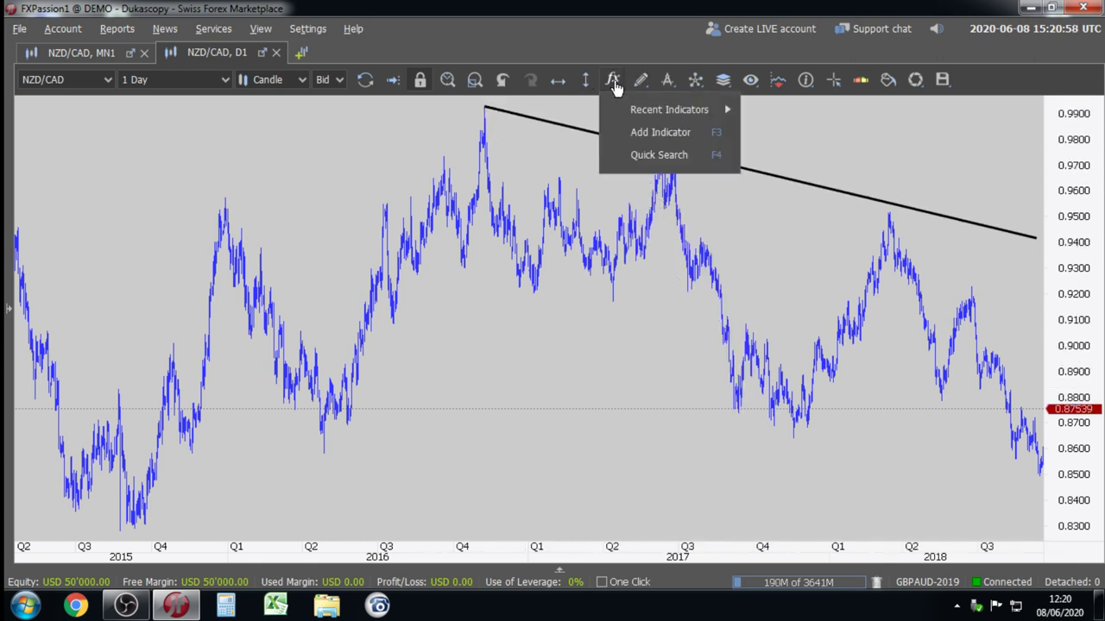
pyautogui.click(640, 80)
pyautogui.click(662, 179)
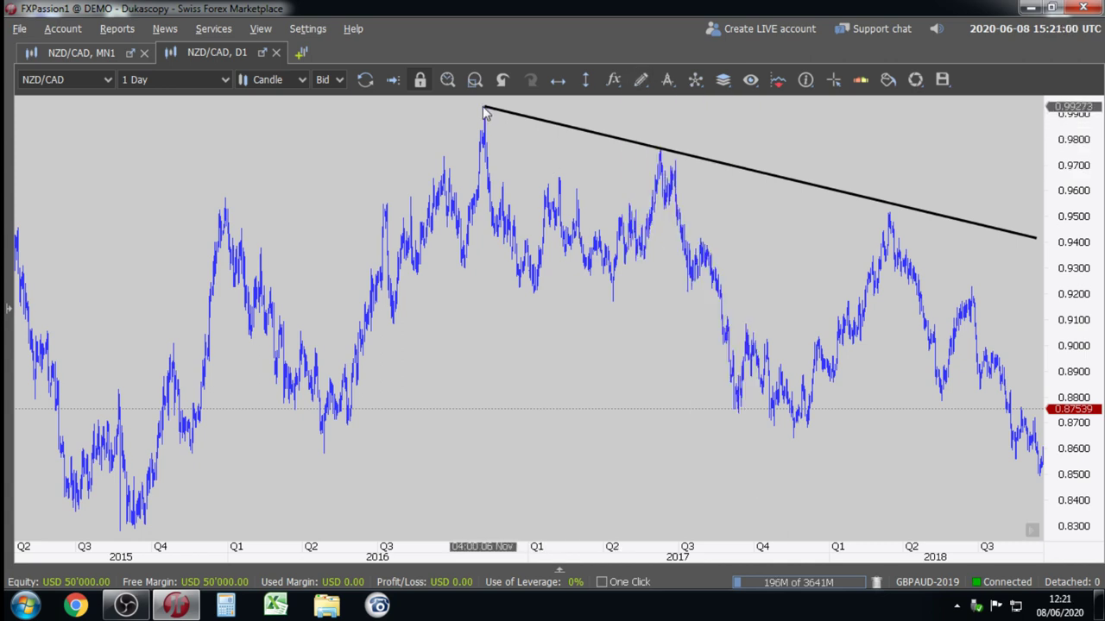
pyautogui.click(481, 106)
pyautogui.click(607, 299)
pyautogui.click(659, 151)
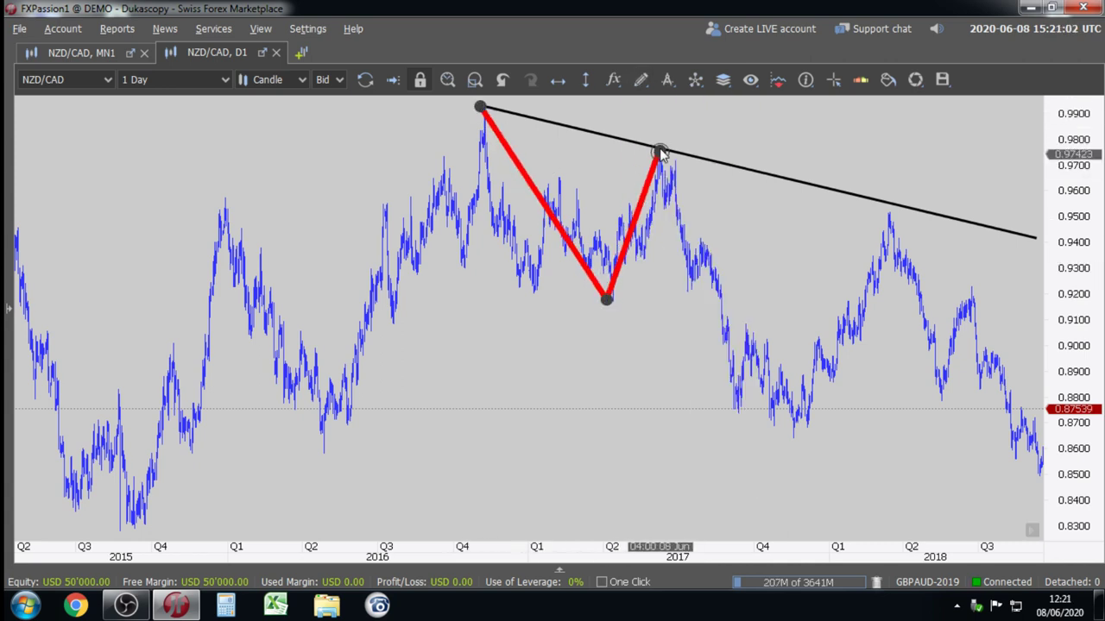
pyautogui.click(659, 154)
pyautogui.click(792, 440)
pyautogui.click(885, 214)
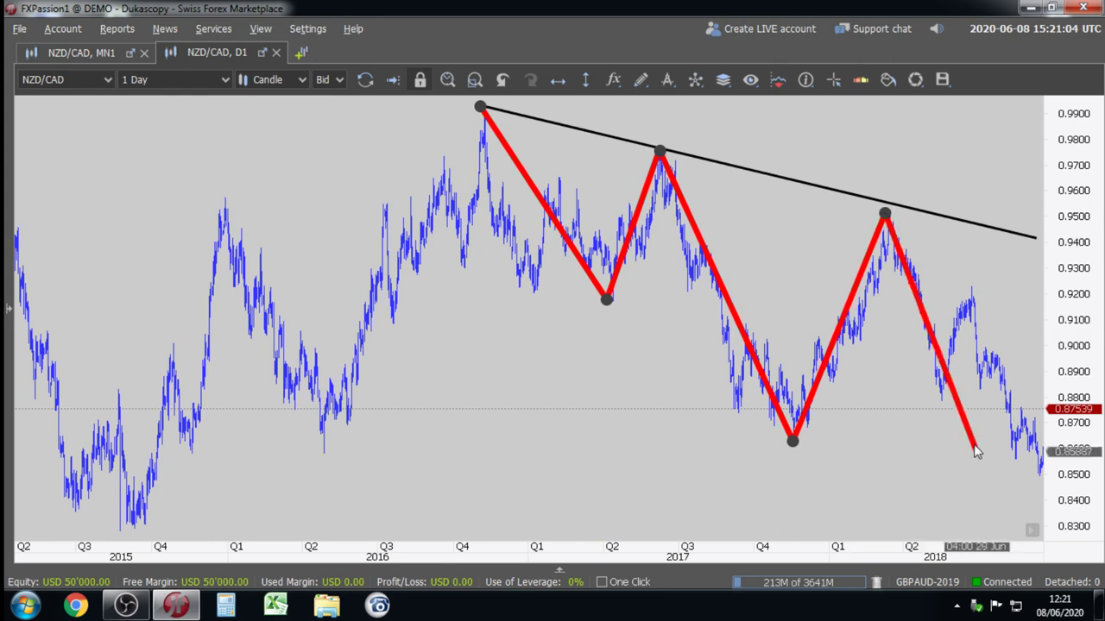
pyautogui.click(999, 458)
# Examine the daily swings of 2017 and 2018 and compare them with the sketched Weekly pattern on the monthly chart.
pyautogui.scroll(2, 963, 461)
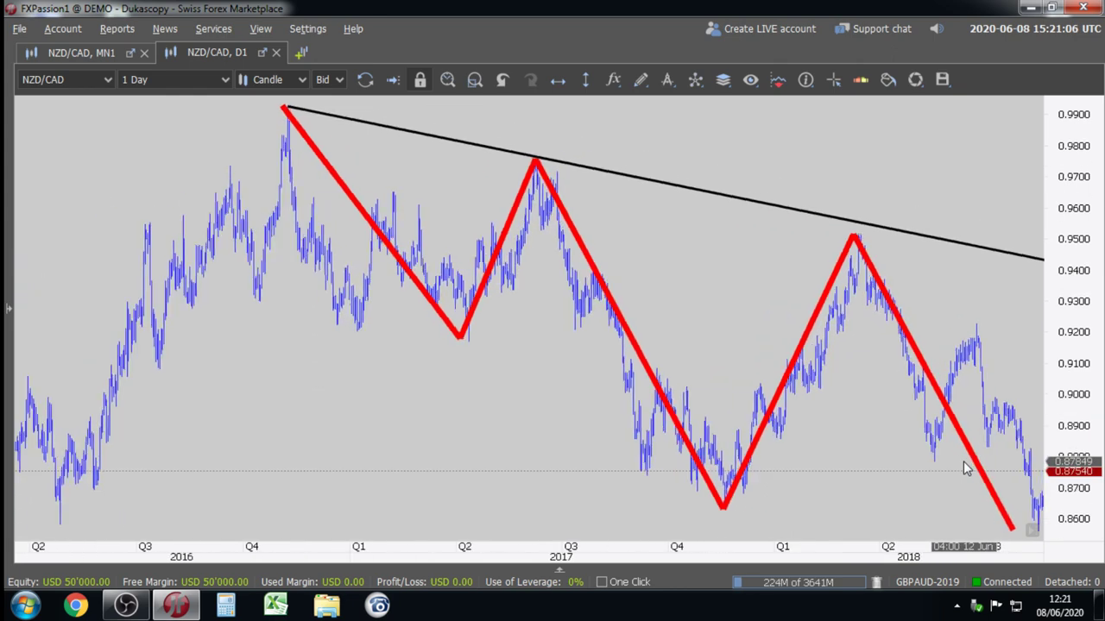
pyautogui.scroll(2, 963, 467)
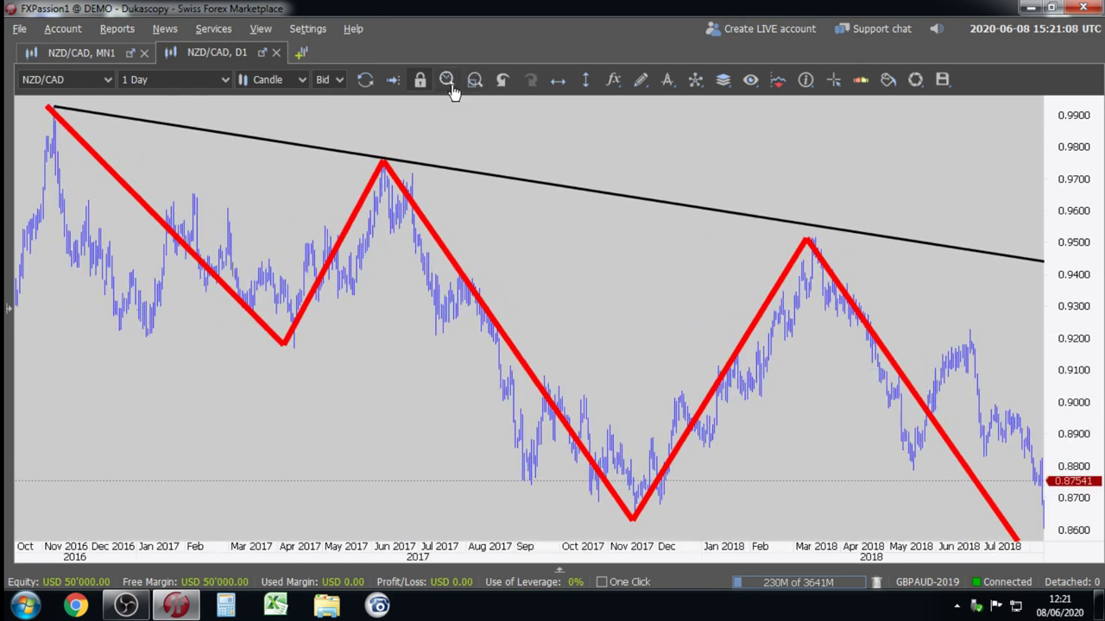
pyautogui.moveTo(861, 455); pyautogui.dragTo(881, 345)
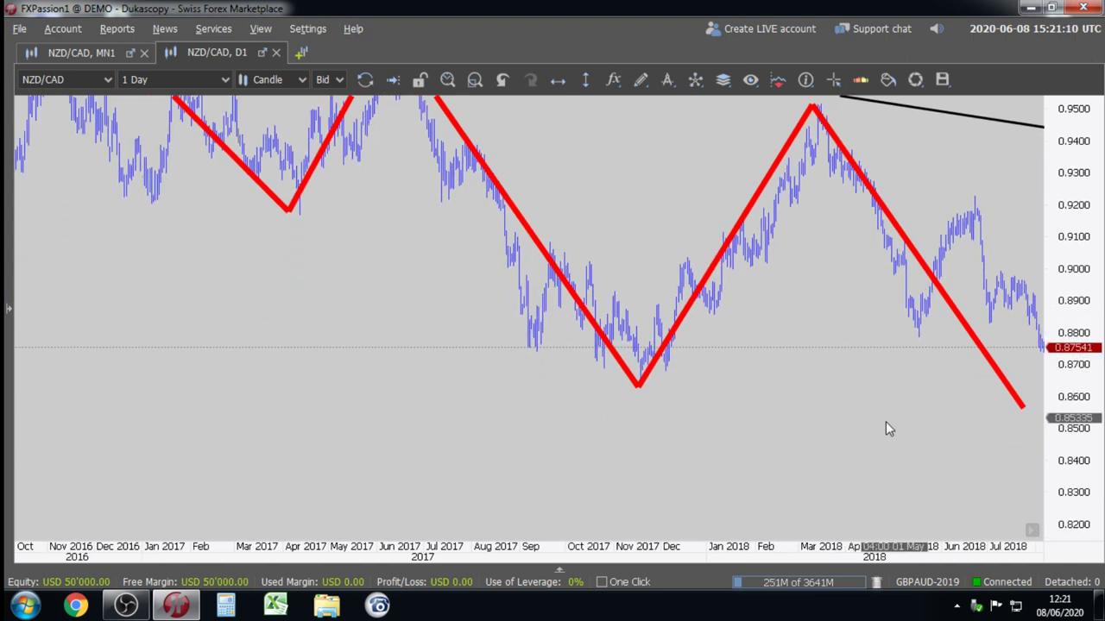
pyautogui.scroll(4, 900, 414)
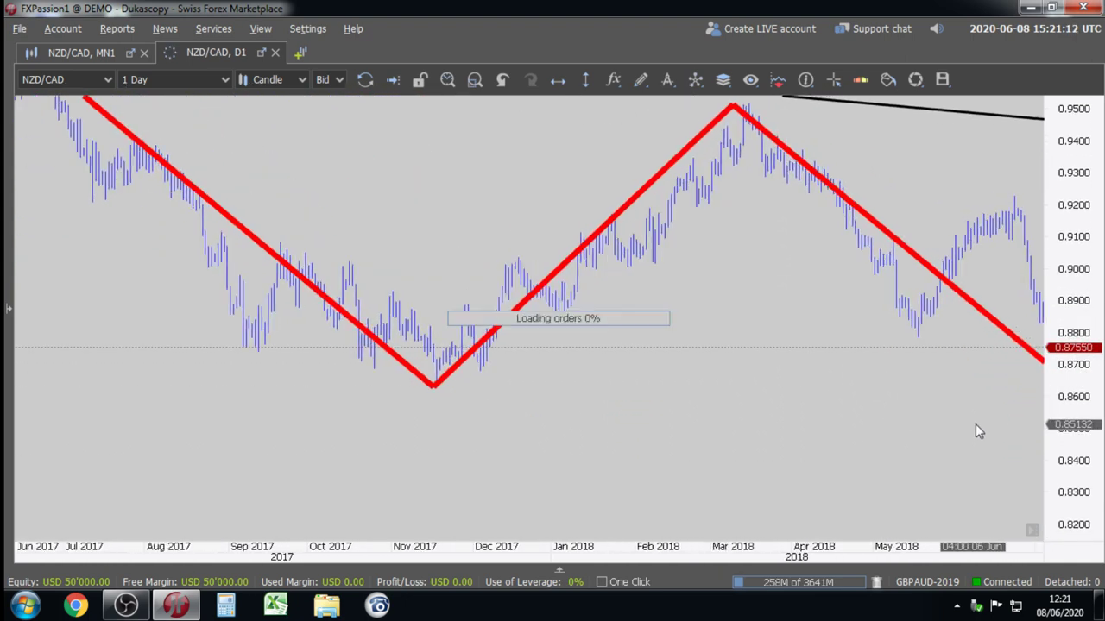
pyautogui.moveTo(966, 424)
pyautogui.mouseDown()
pyautogui.moveTo(921, 417)
pyautogui.moveTo(945, 421)
pyautogui.mouseUp()
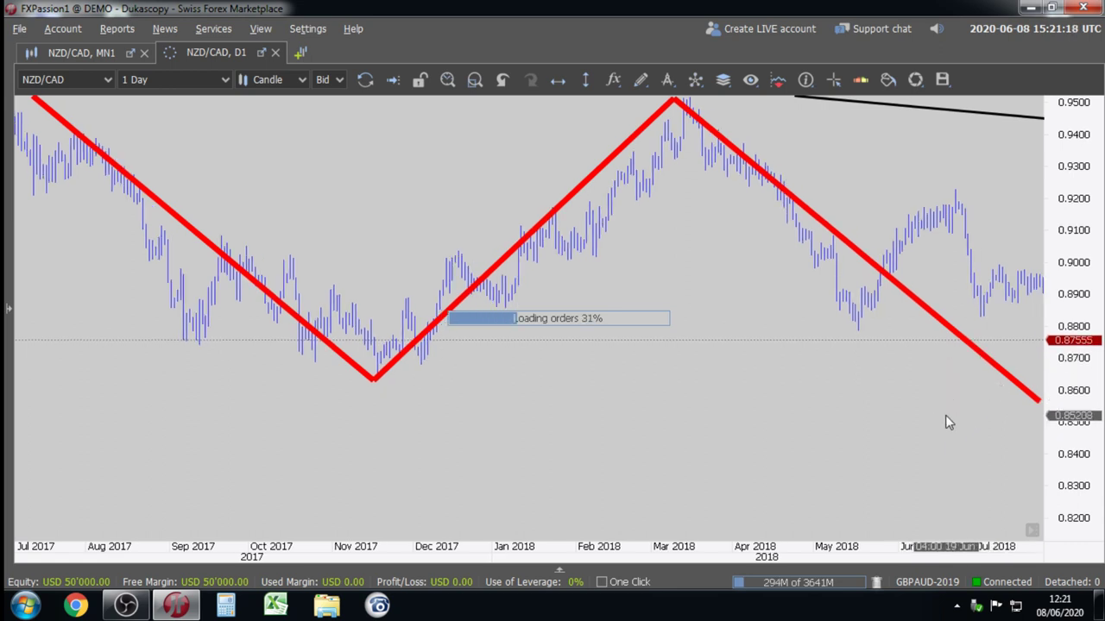
pyautogui.click(52, 52)
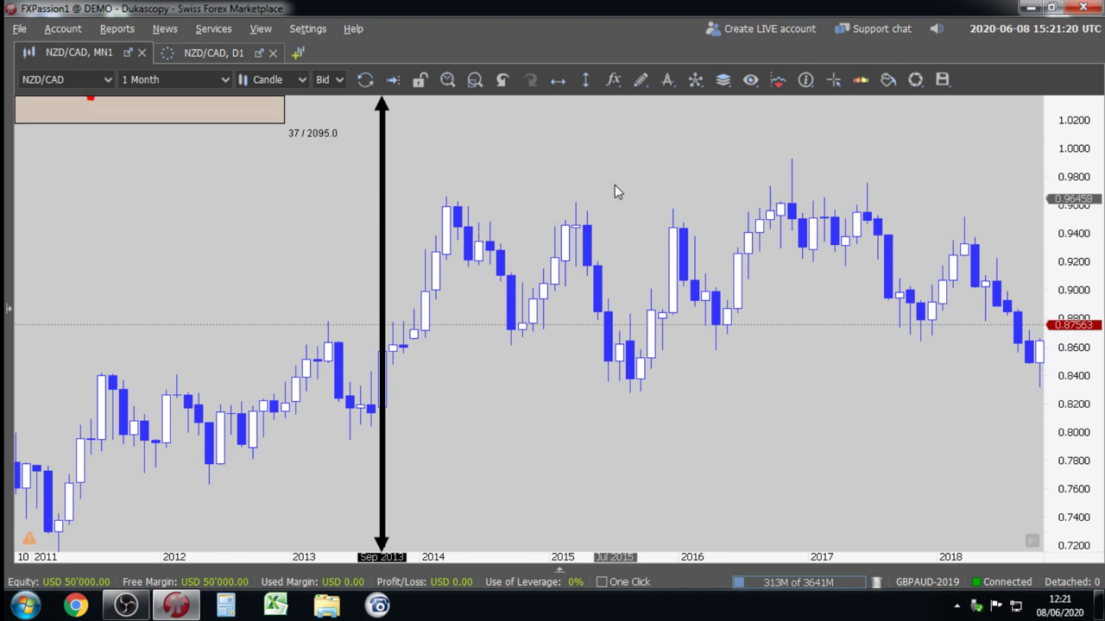
pyautogui.scroll(-5, 805, 351)
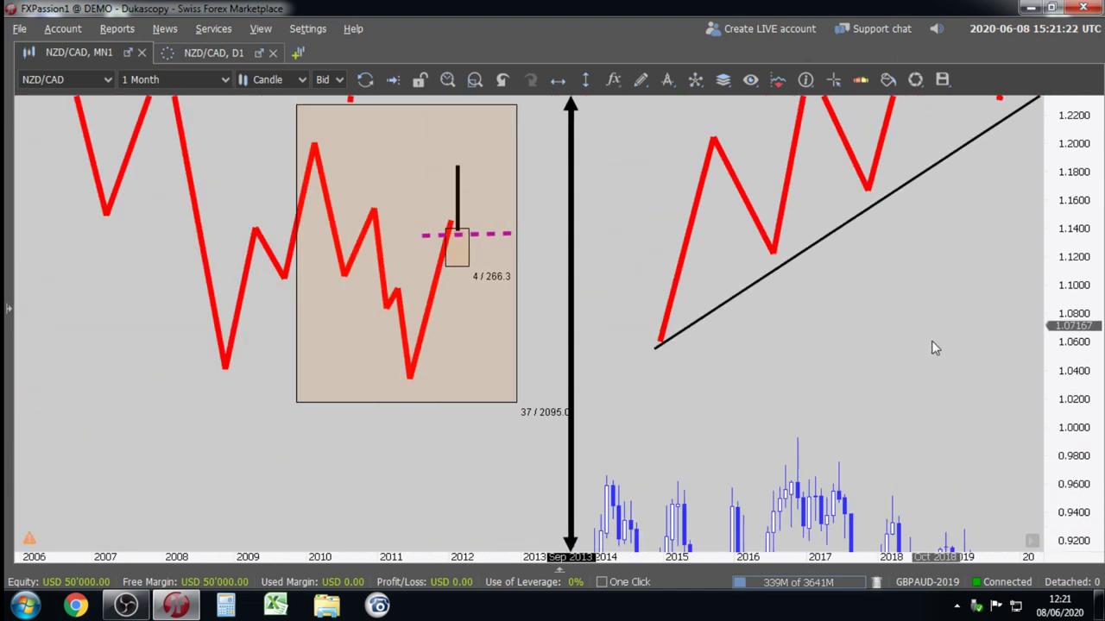
pyautogui.scroll(-4, 886, 396)
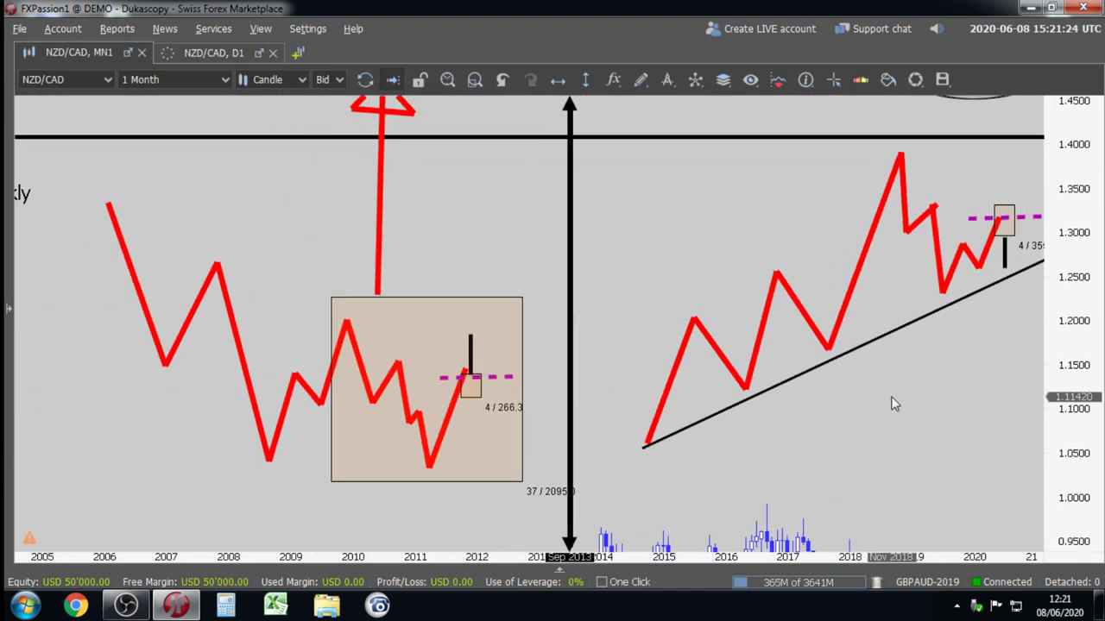
pyautogui.moveTo(1070, 333); pyautogui.dragTo(1070, 383)
pyautogui.moveTo(1002, 390); pyautogui.dragTo(946, 497)
pyautogui.scroll(-3, 973, 468)
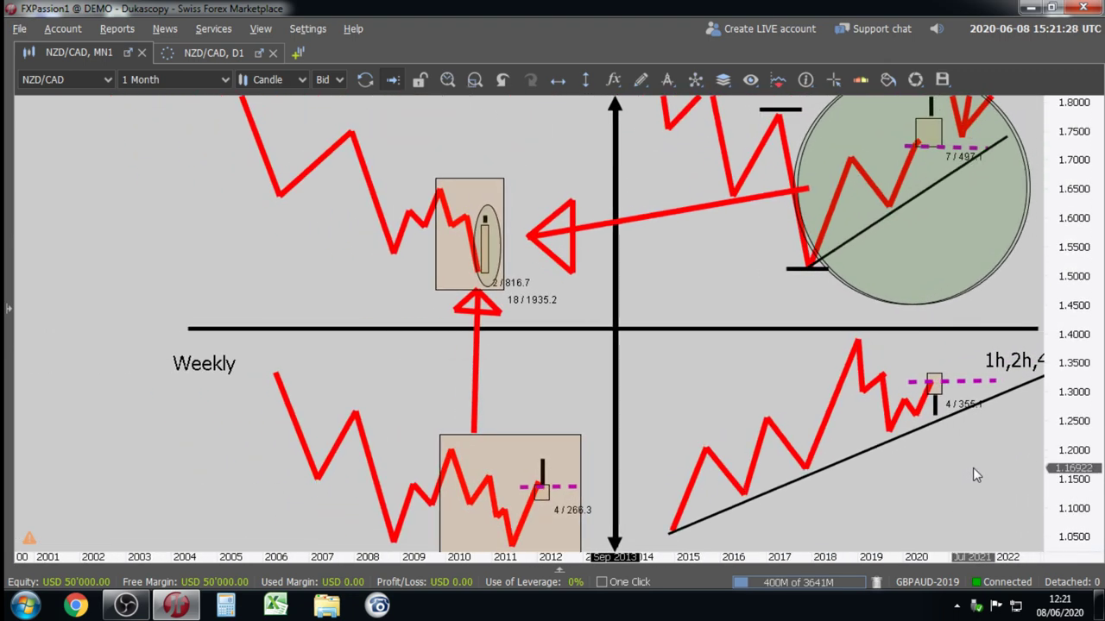
# Return to the daily chart and delete the red polyline.
pyautogui.click(194, 55)
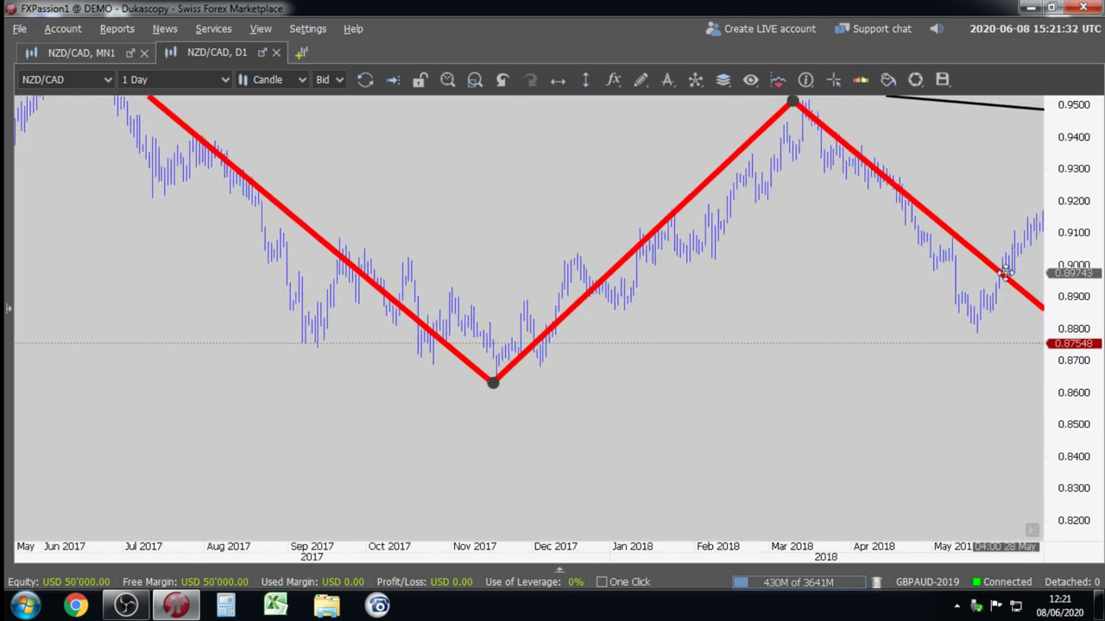
pyautogui.press('Delete')
# Draw a polyline from the November 2016 peak through the April 2017 low, June 2017 high and November 2017 low, ending at the March 2018 high.
pyautogui.moveTo(586, 345); pyautogui.dragTo(1013, 437)
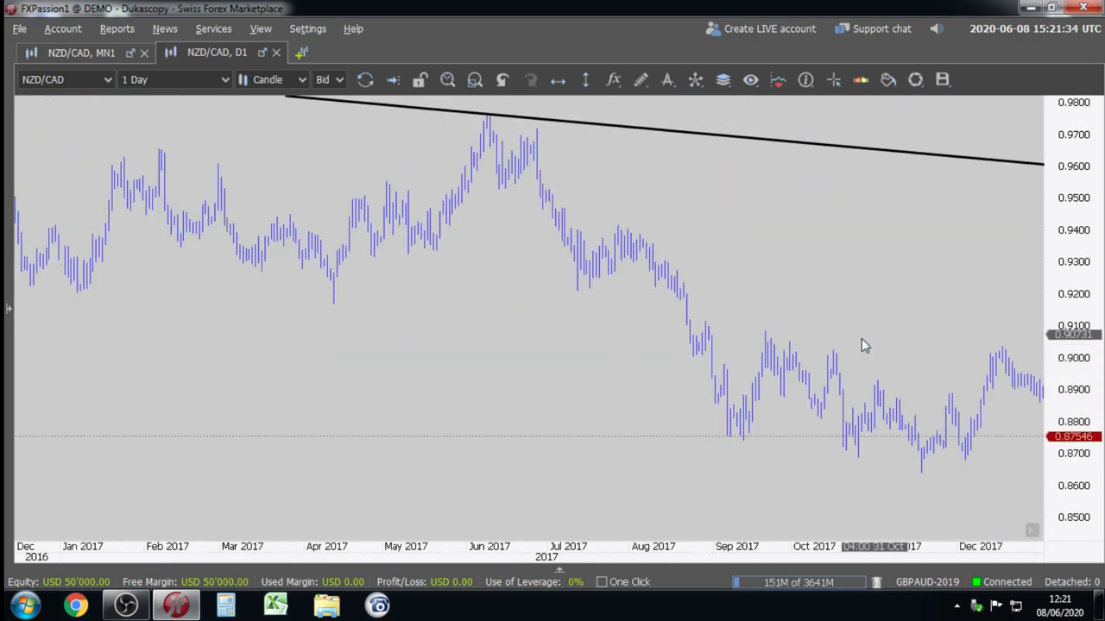
pyautogui.moveTo(906, 334); pyautogui.dragTo(884, 324)
pyautogui.click(641, 80)
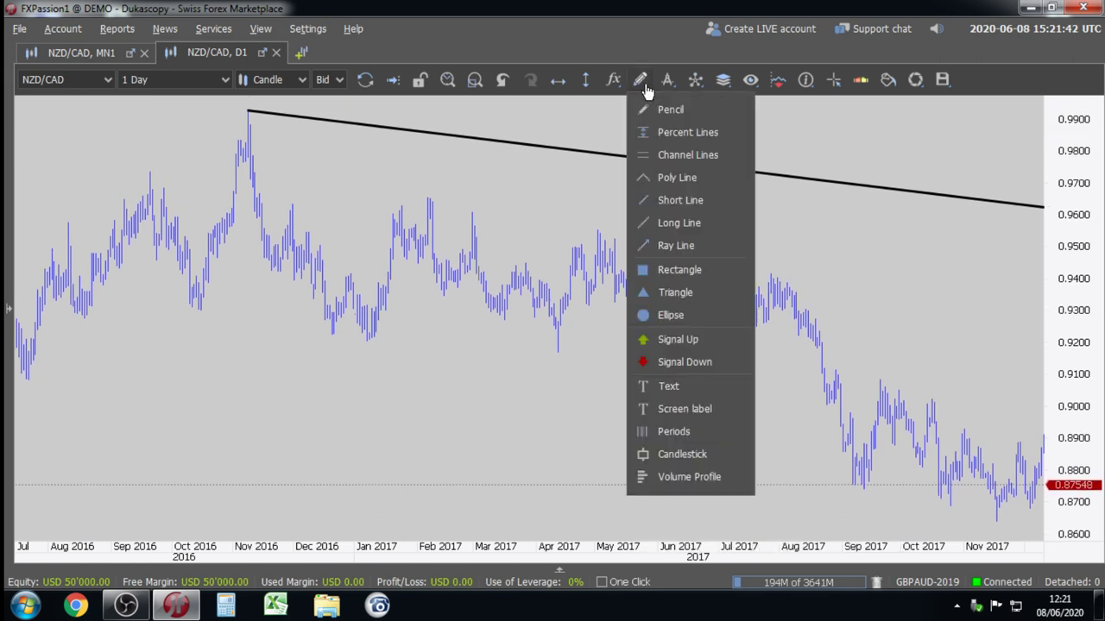
pyautogui.click(678, 179)
pyautogui.click(244, 110)
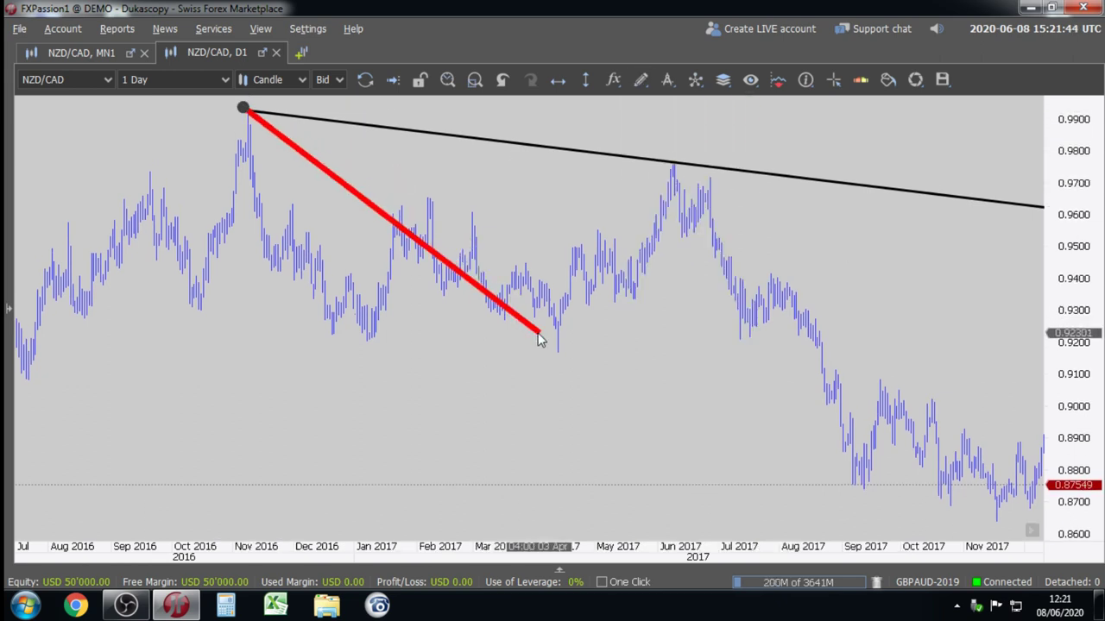
pyautogui.click(543, 353)
pyautogui.click(670, 161)
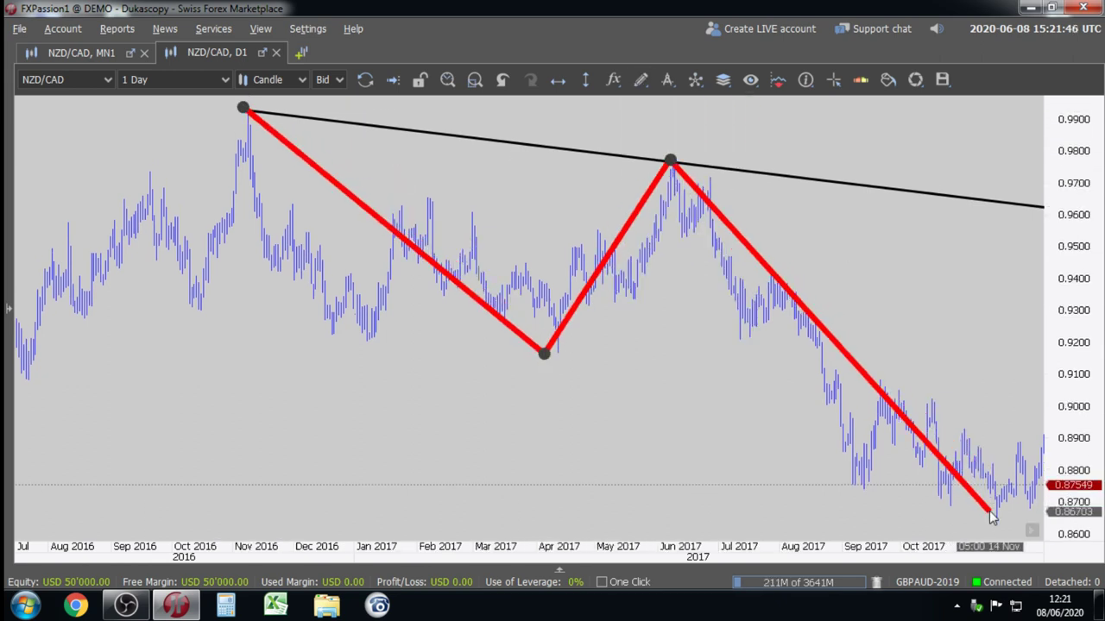
pyautogui.click(1027, 306)
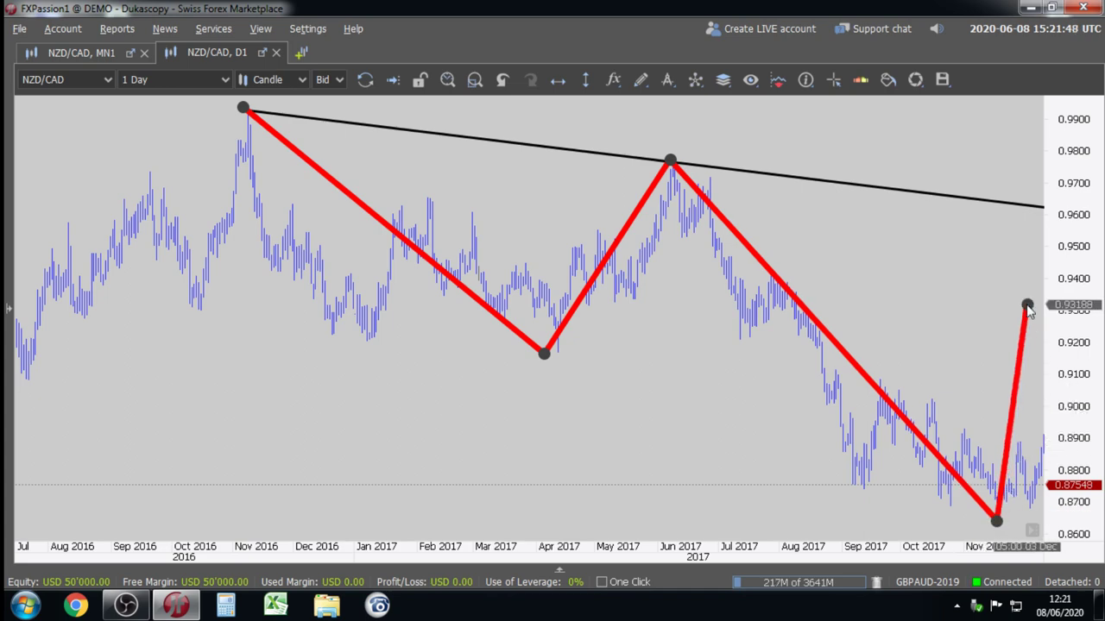
pyautogui.moveTo(979, 330); pyautogui.dragTo(1009, 224)
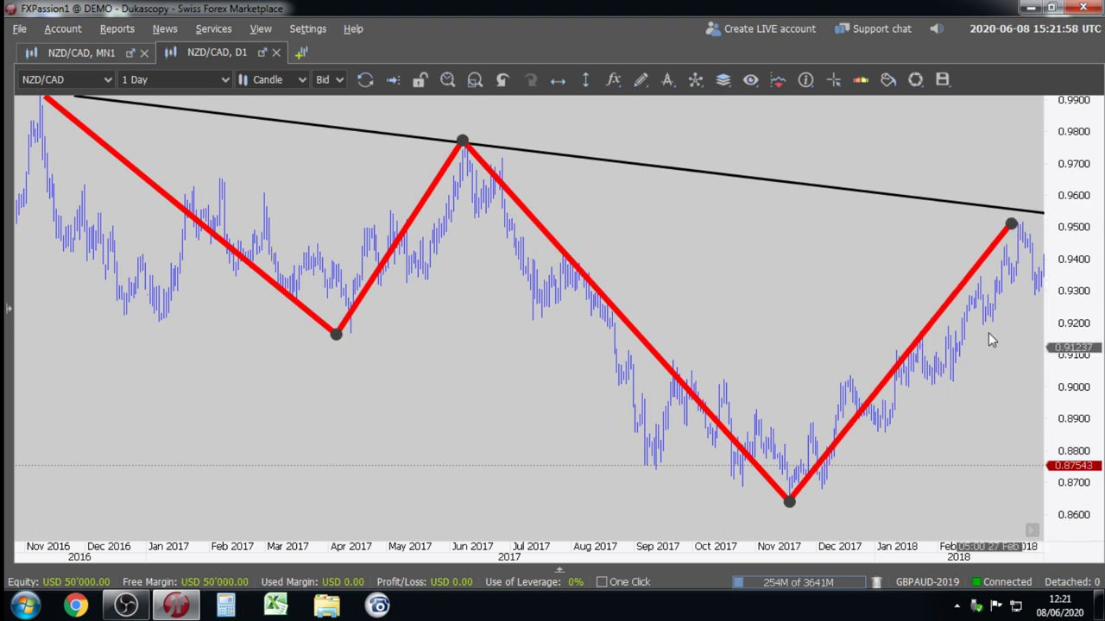
pyautogui.click(1008, 373)
# Examine the daily candles rising from the November 2017 low to the March 2018 high and the decline after it.
pyautogui.scroll(5, 1014, 381)
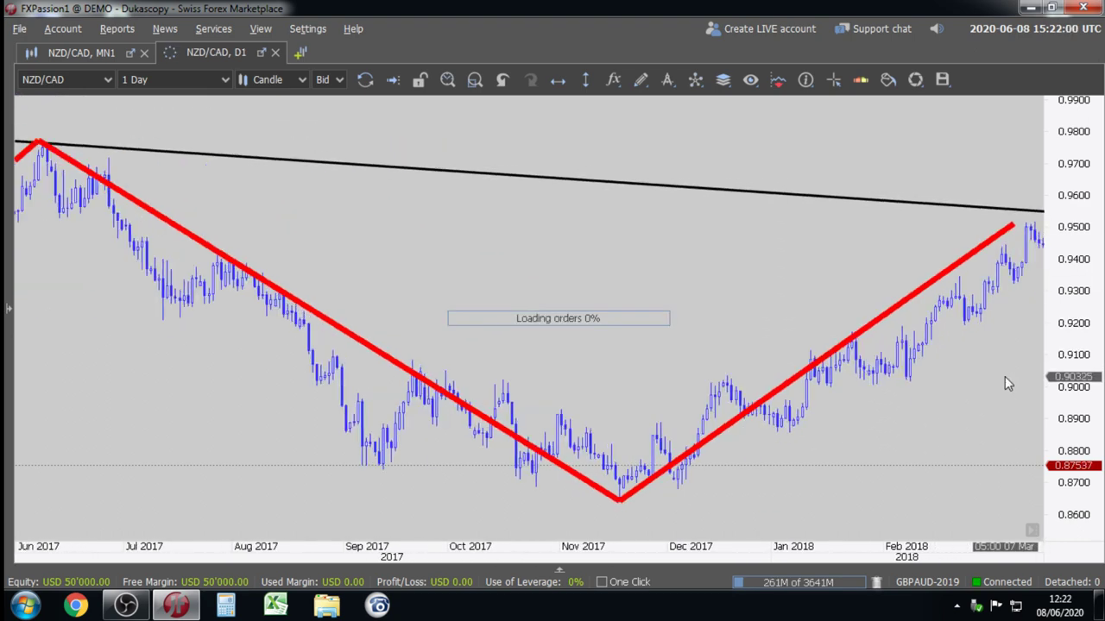
pyautogui.moveTo(1073, 381); pyautogui.dragTo(1072, 318)
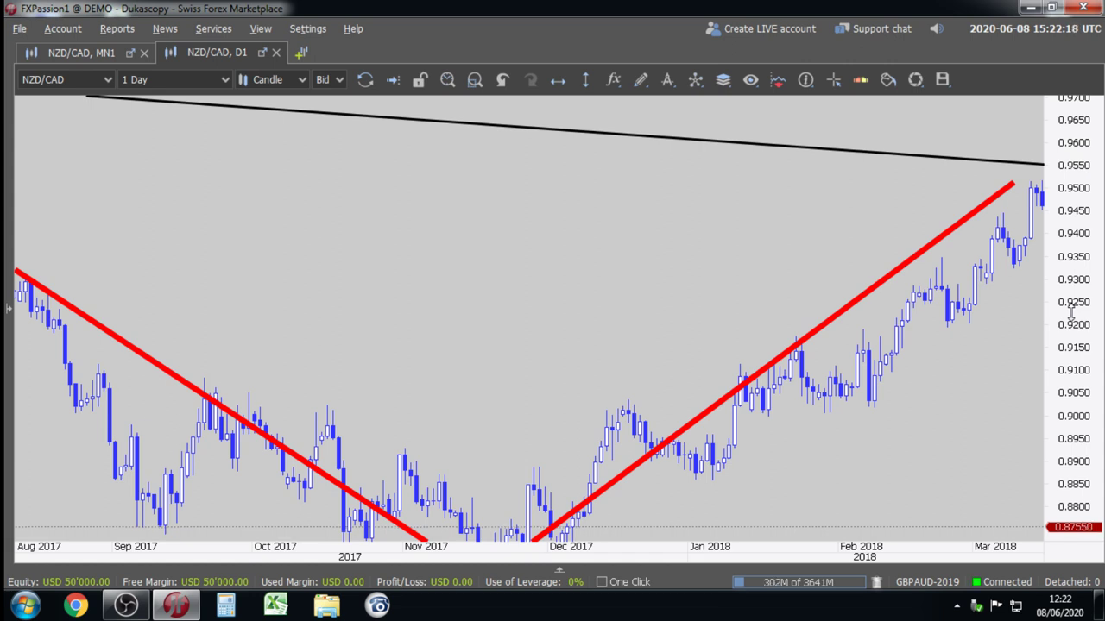
pyautogui.moveTo(1006, 376); pyautogui.dragTo(883, 310)
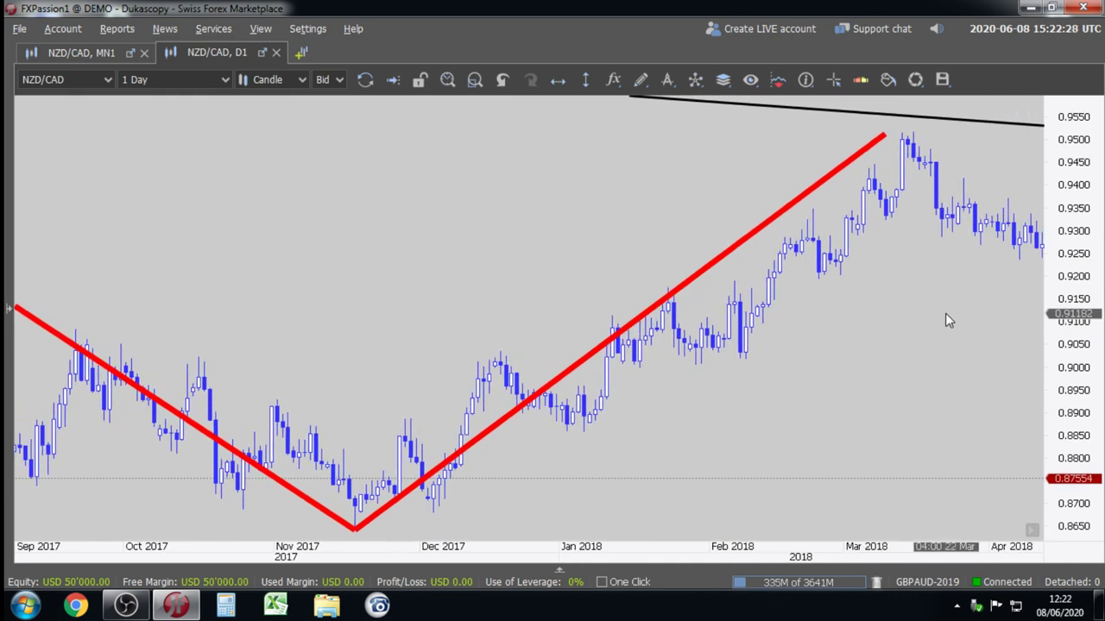
pyautogui.moveTo(914, 266); pyautogui.dragTo(889, 273)
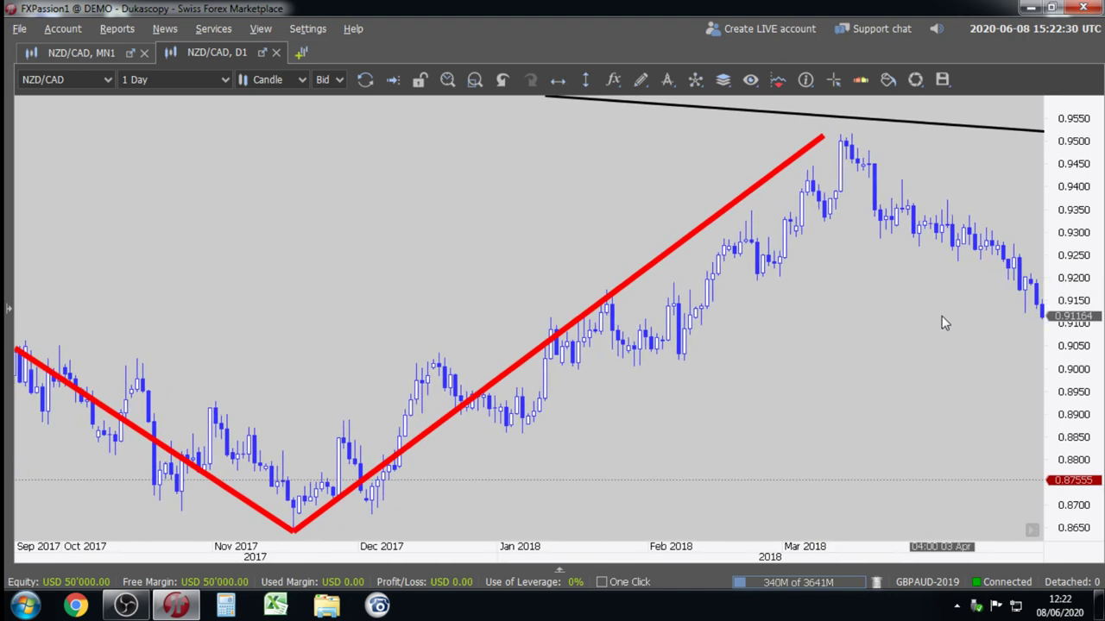
pyautogui.rightClick(950, 317)
pyautogui.click(881, 298)
pyautogui.scroll(5, 884, 302)
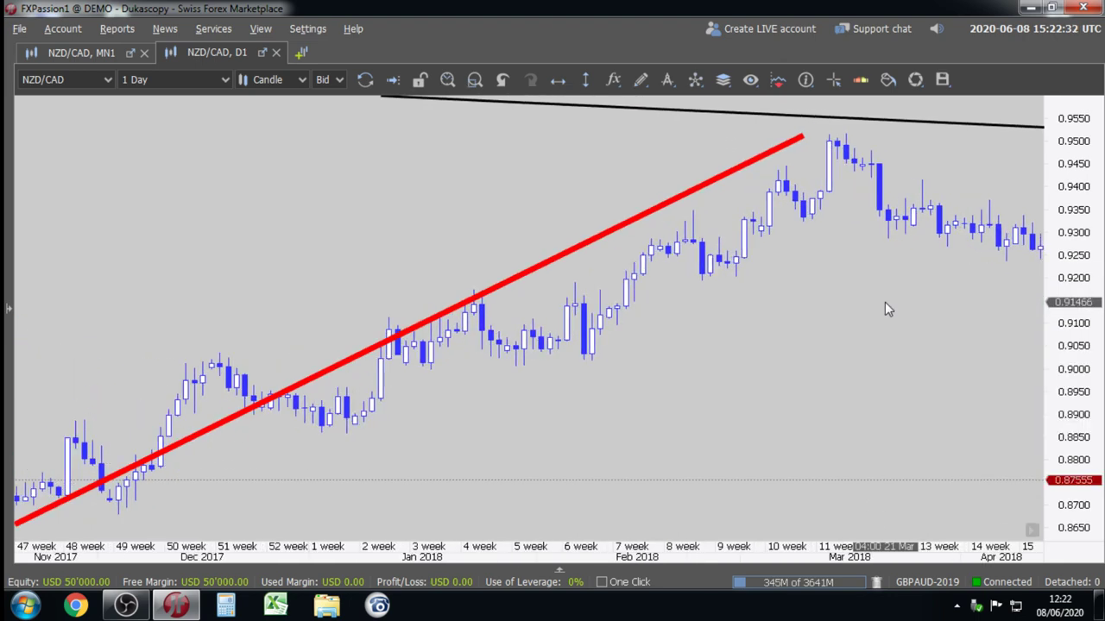
# Draw a polyline from the mid-March 2018 high through each alternating swing low and high down to the 6 April low.
pyautogui.moveTo(1089, 430); pyautogui.dragTo(1072, 311)
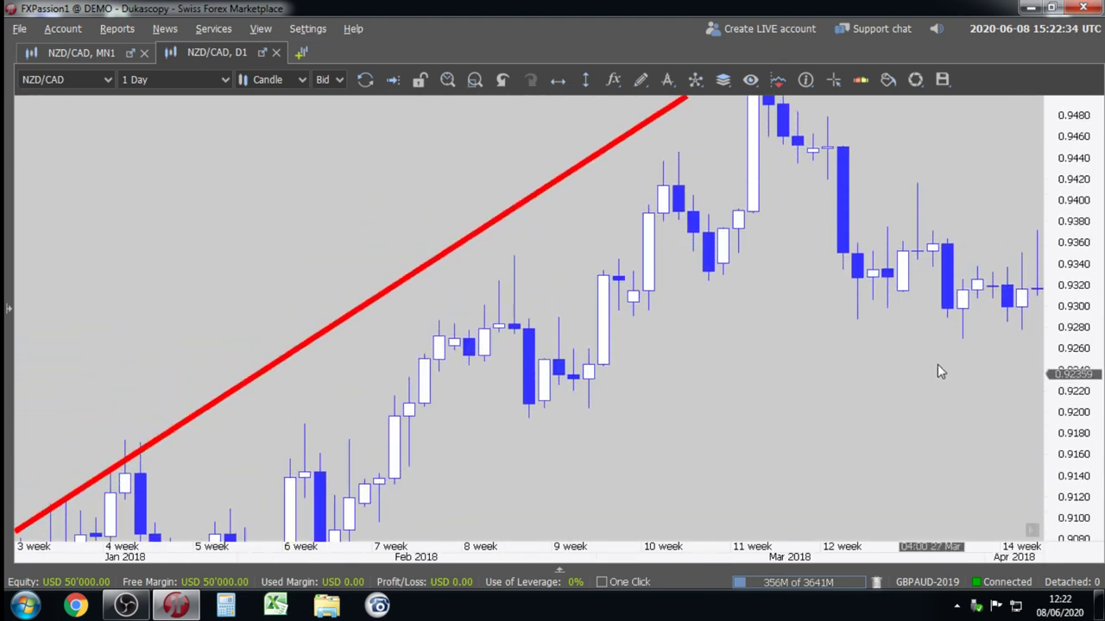
pyautogui.moveTo(937, 364); pyautogui.dragTo(862, 417)
pyautogui.click(640, 79)
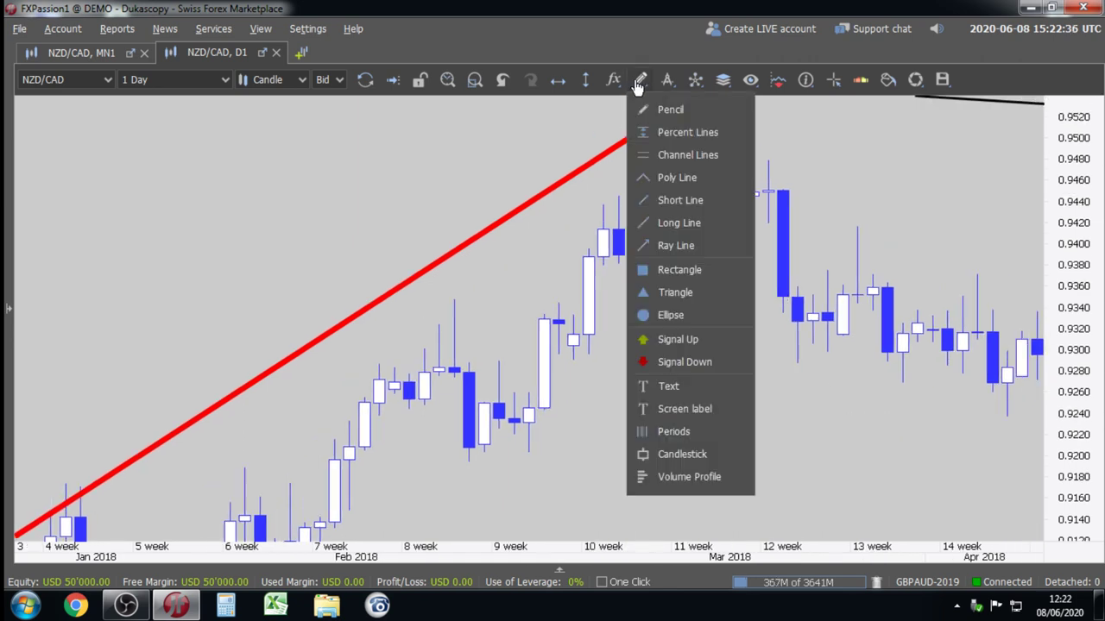
pyautogui.click(662, 197)
pyautogui.click(707, 140)
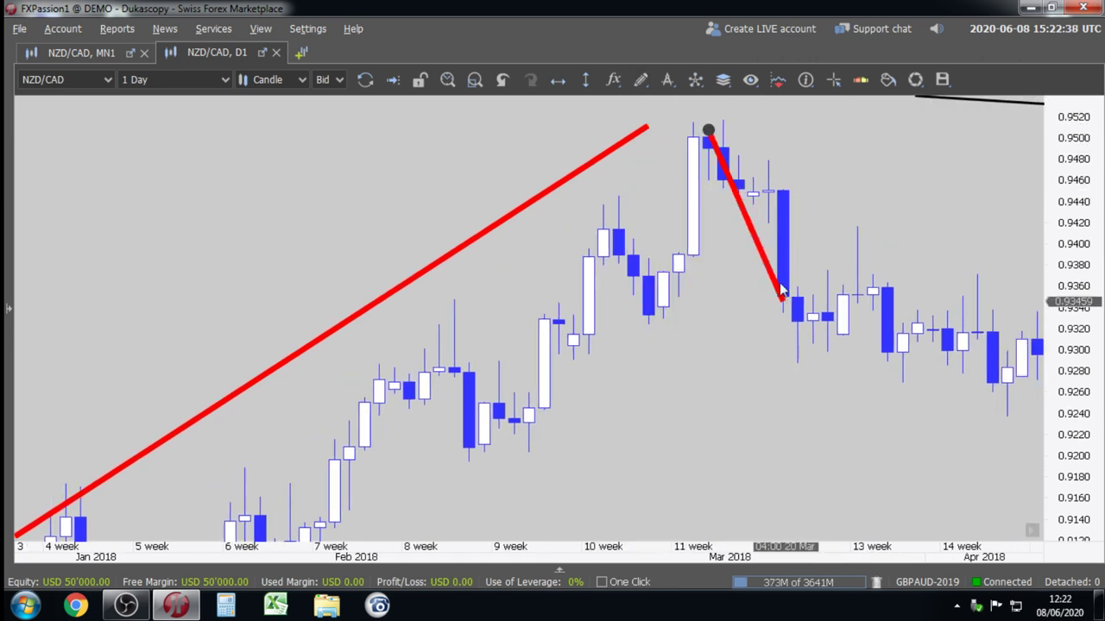
pyautogui.click(796, 362)
pyautogui.click(856, 228)
pyautogui.click(902, 392)
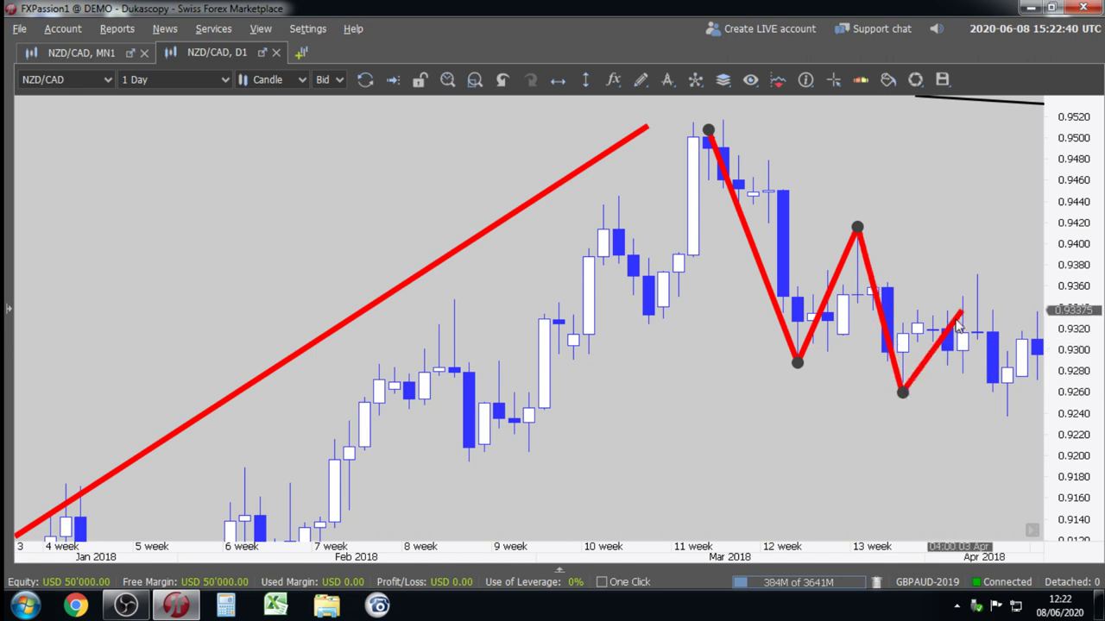
pyautogui.click(976, 276)
pyautogui.doubleClick(1007, 417)
pyautogui.moveTo(992, 419)
pyautogui.mouseDown()
pyautogui.moveTo(929, 434)
pyautogui.moveTo(794, 436)
pyautogui.mouseUp()
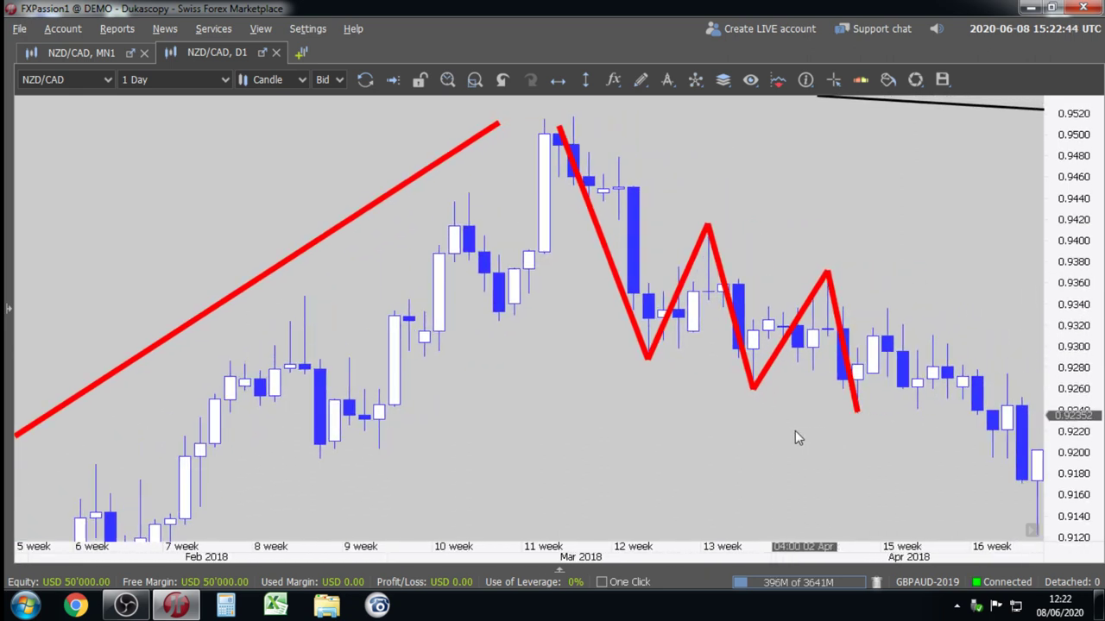
# Continue the swings with a polyline from the 6 April low to the 9 April high and down to the early May low.
pyautogui.click(640, 80)
pyautogui.click(667, 180)
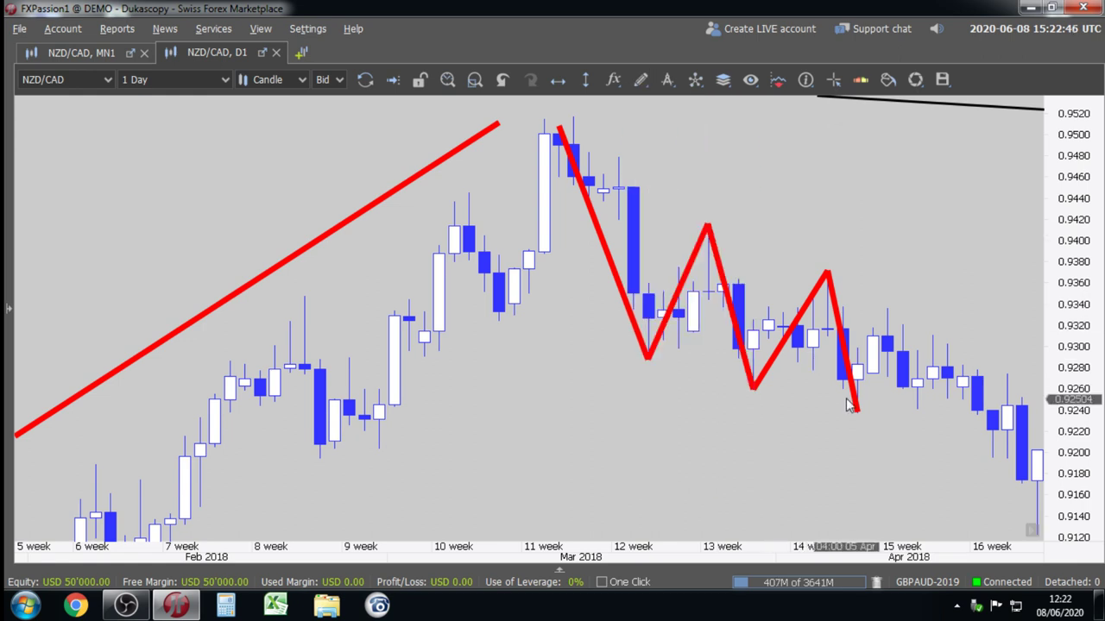
pyautogui.click(856, 413)
pyautogui.click(887, 309)
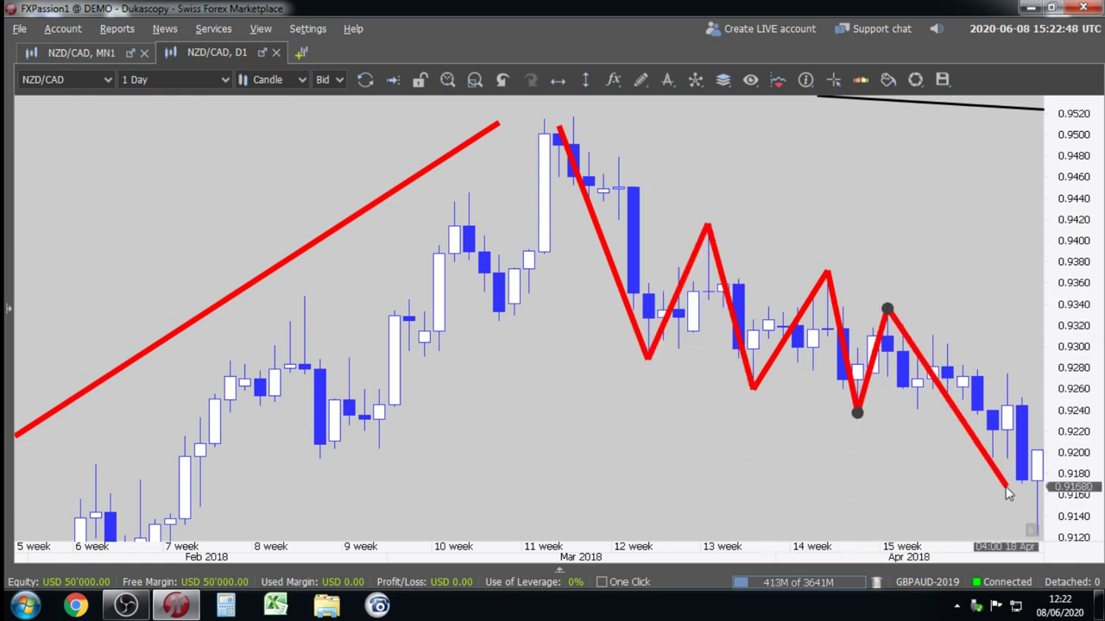
pyautogui.moveTo(950, 490); pyautogui.dragTo(863, 402)
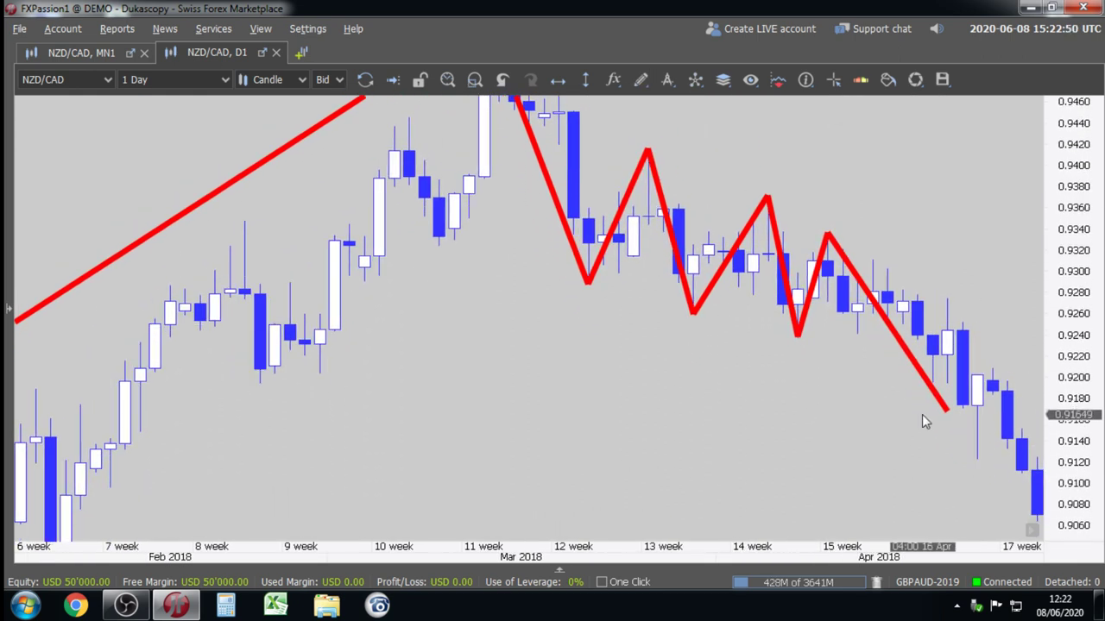
pyautogui.moveTo(924, 420); pyautogui.dragTo(905, 363)
# Draw a polyline from the early May 2018 low up to the 8 May high.
pyautogui.click(641, 86)
pyautogui.click(664, 177)
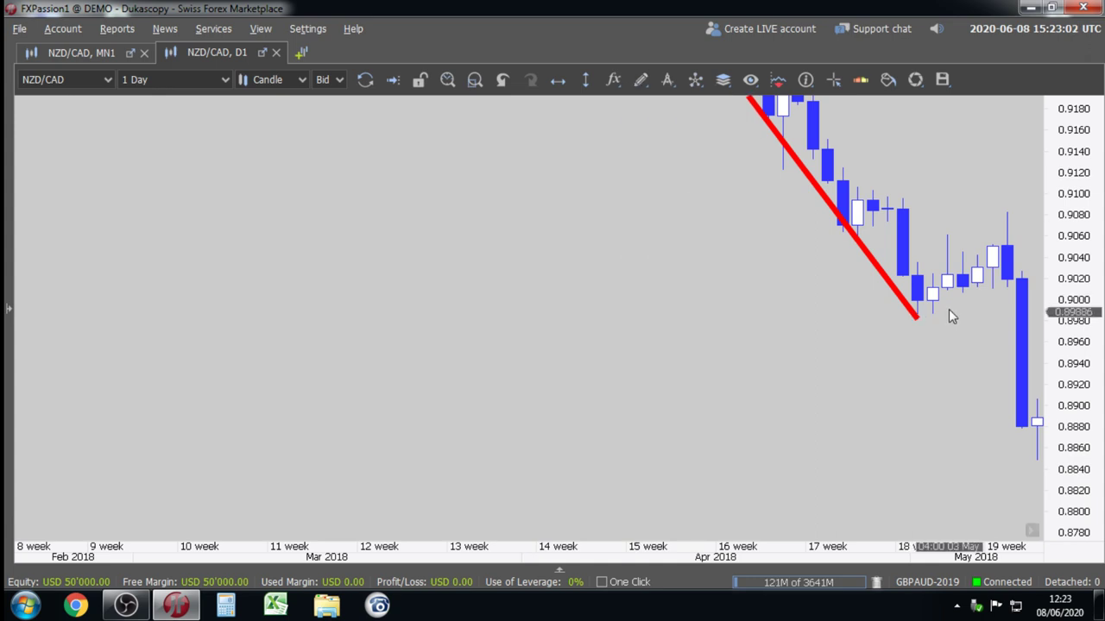
pyautogui.click(1007, 215)
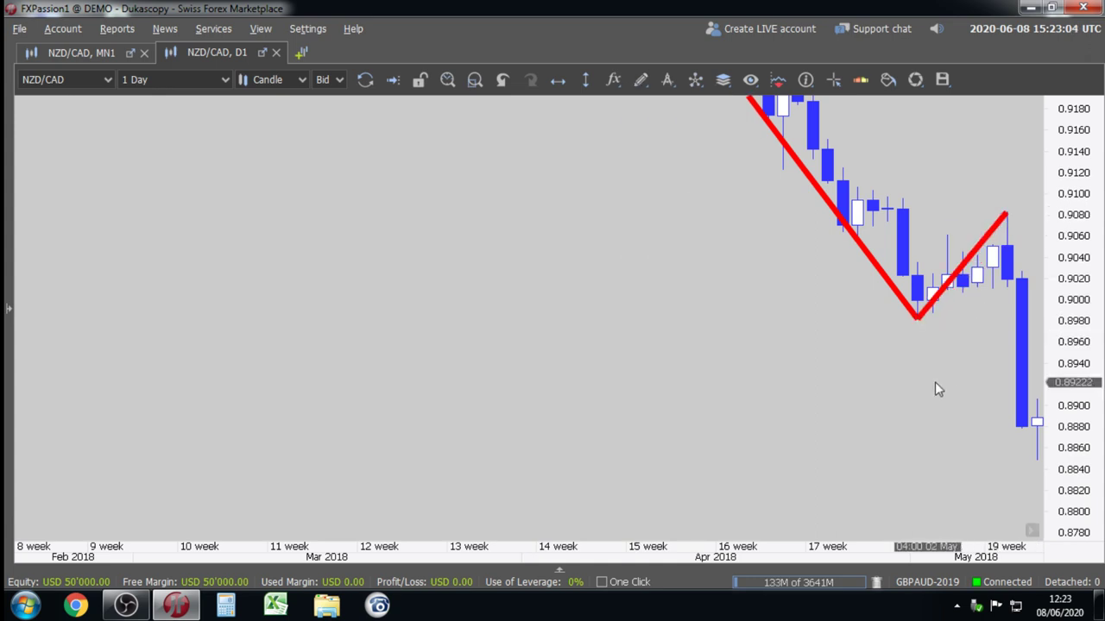
# Draw a polyline from the 8 May high through the 17 May low and 20 May high, ending at the 22 May low.
pyautogui.moveTo(937, 388); pyautogui.dragTo(713, 360)
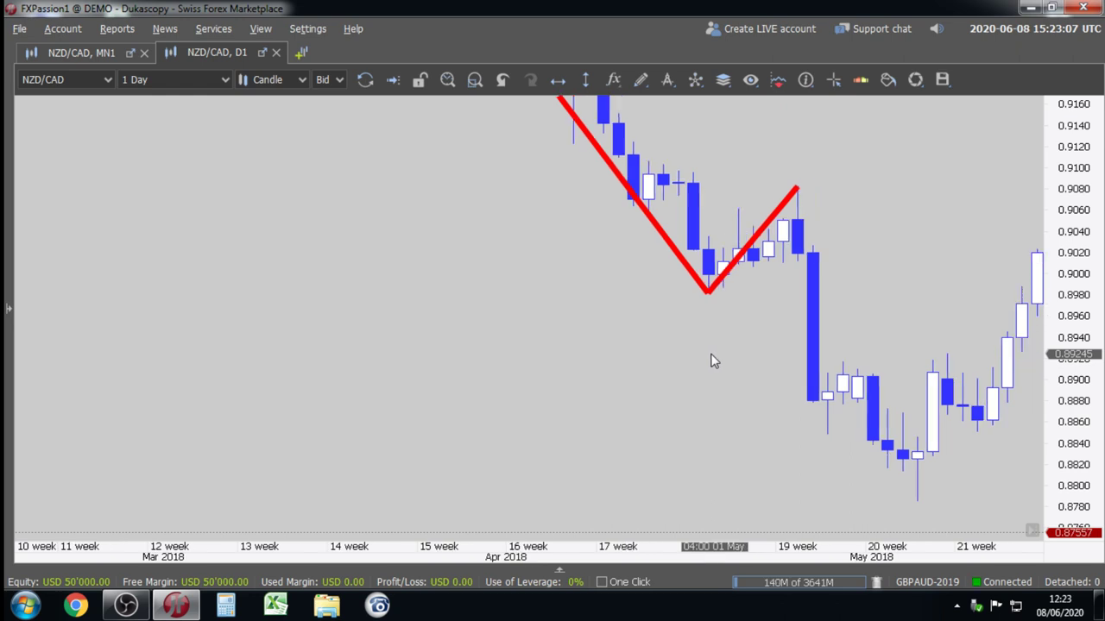
pyautogui.click(641, 81)
pyautogui.click(661, 179)
pyautogui.click(794, 190)
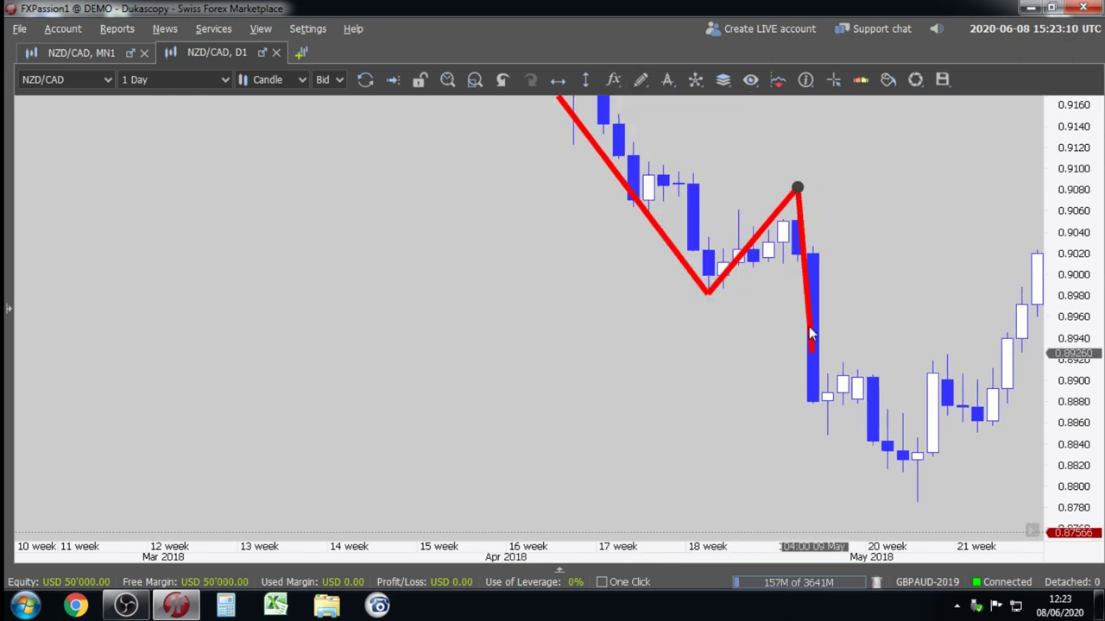
pyautogui.click(917, 502)
pyautogui.click(947, 355)
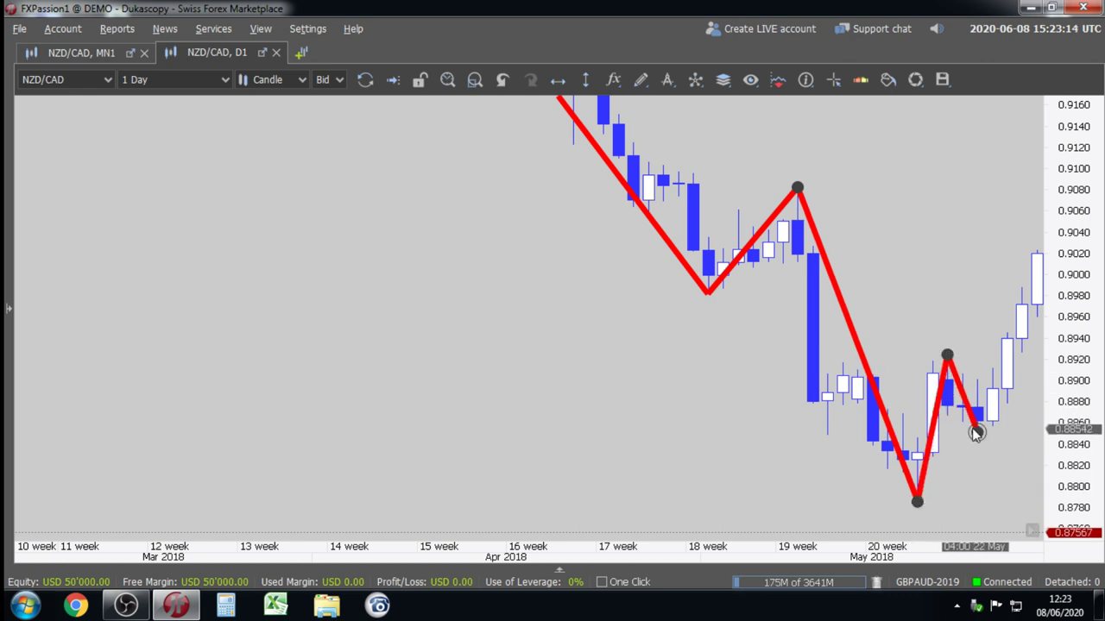
pyautogui.doubleClick(975, 429)
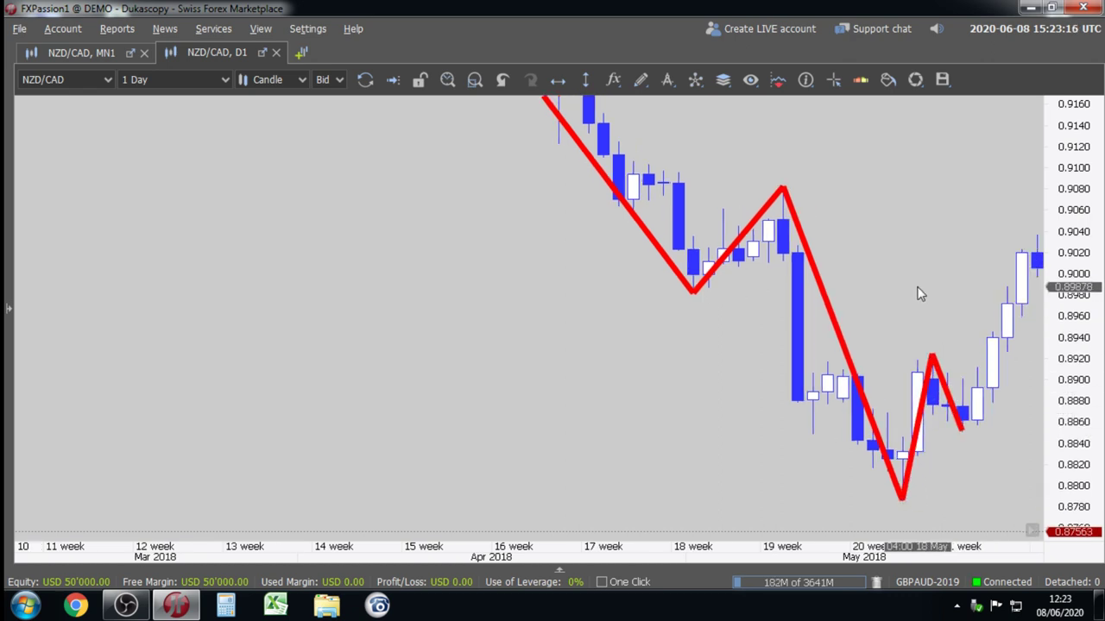
# Draw a line from the 22 May low and extend its end to the 31 May 2018 high.
pyautogui.press('Right')
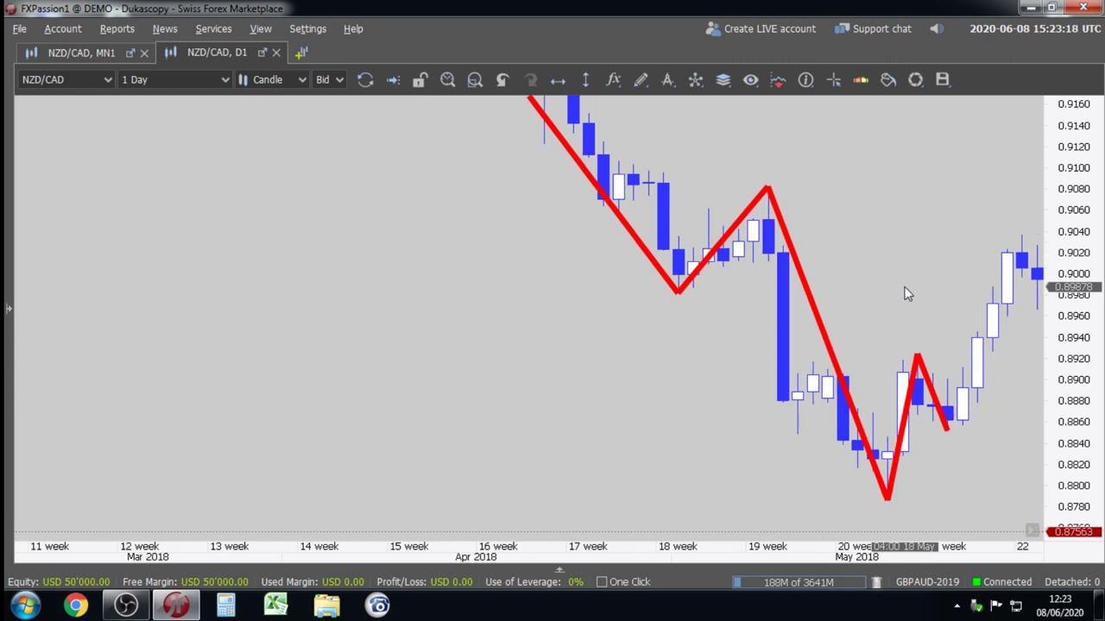
pyautogui.click(641, 80)
pyautogui.click(673, 179)
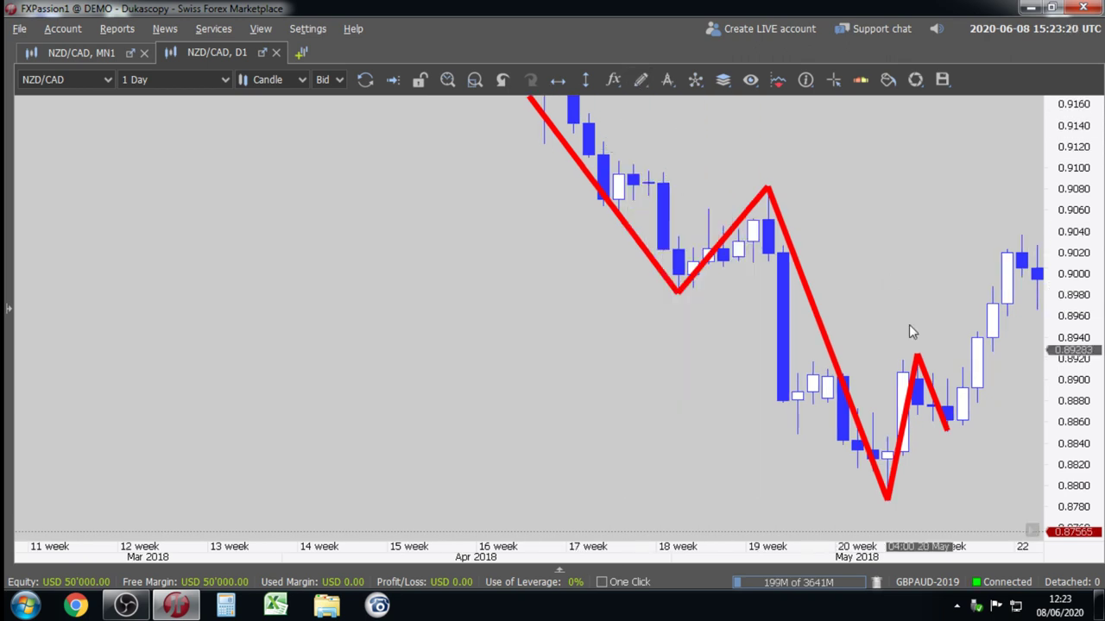
pyautogui.click(947, 429)
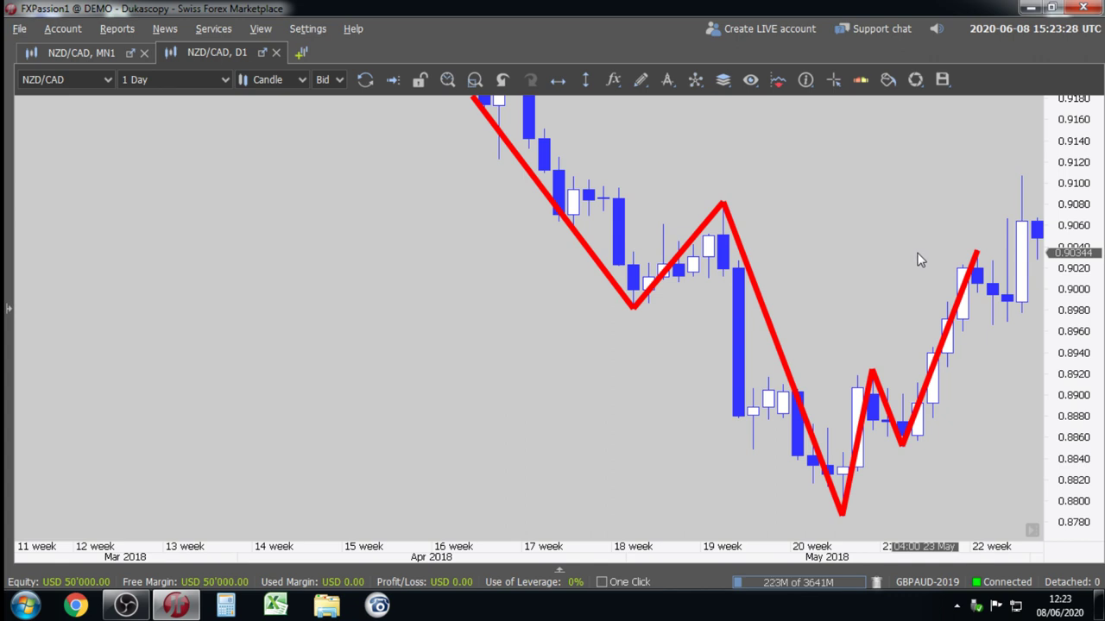
pyautogui.moveTo(960, 257); pyautogui.dragTo(1007, 178)
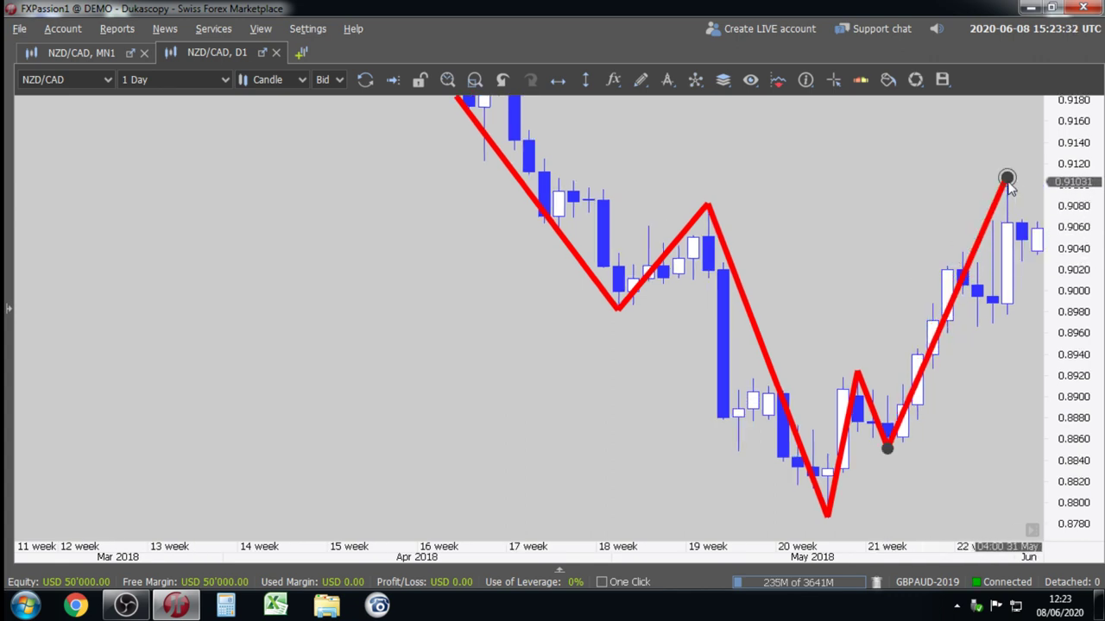
pyautogui.click(569, 324)
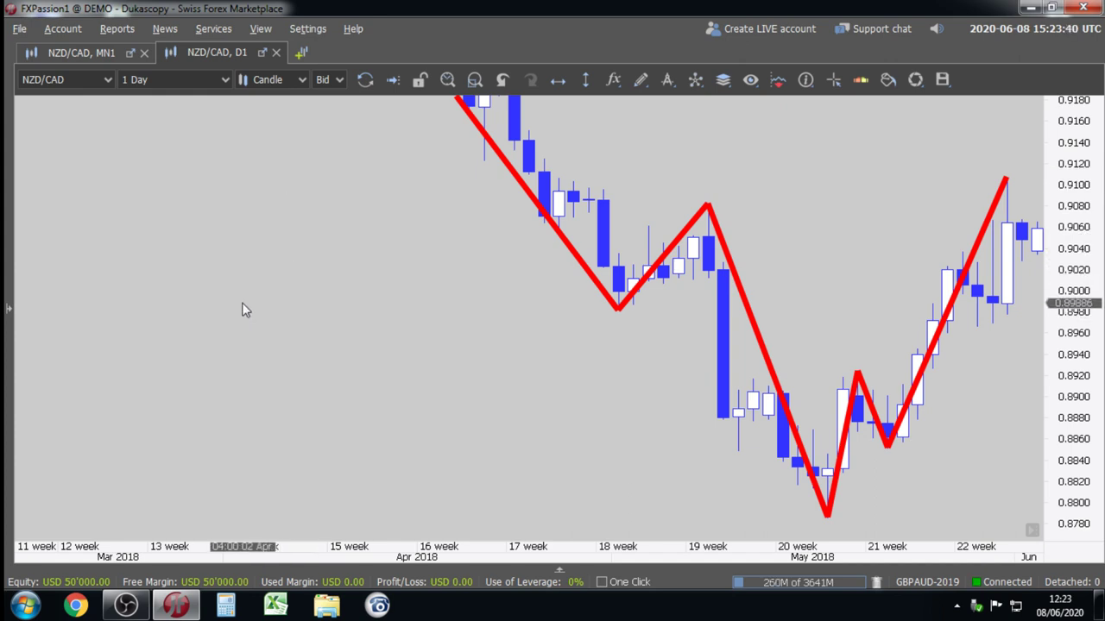
# Return to the monthly chart and examine the sketched Monthly, Weekly, Daily and 1h,2h,4h patterns together.
pyautogui.click(81, 53)
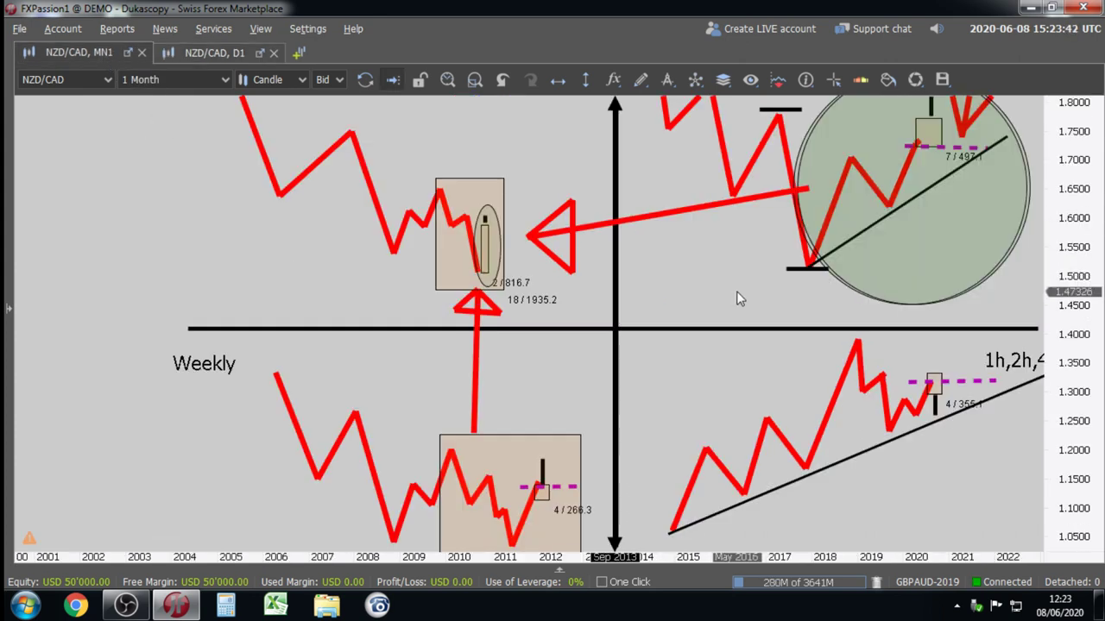
pyautogui.scroll(-1, 737, 292)
pyautogui.moveTo(1073, 256); pyautogui.dragTo(1073, 304)
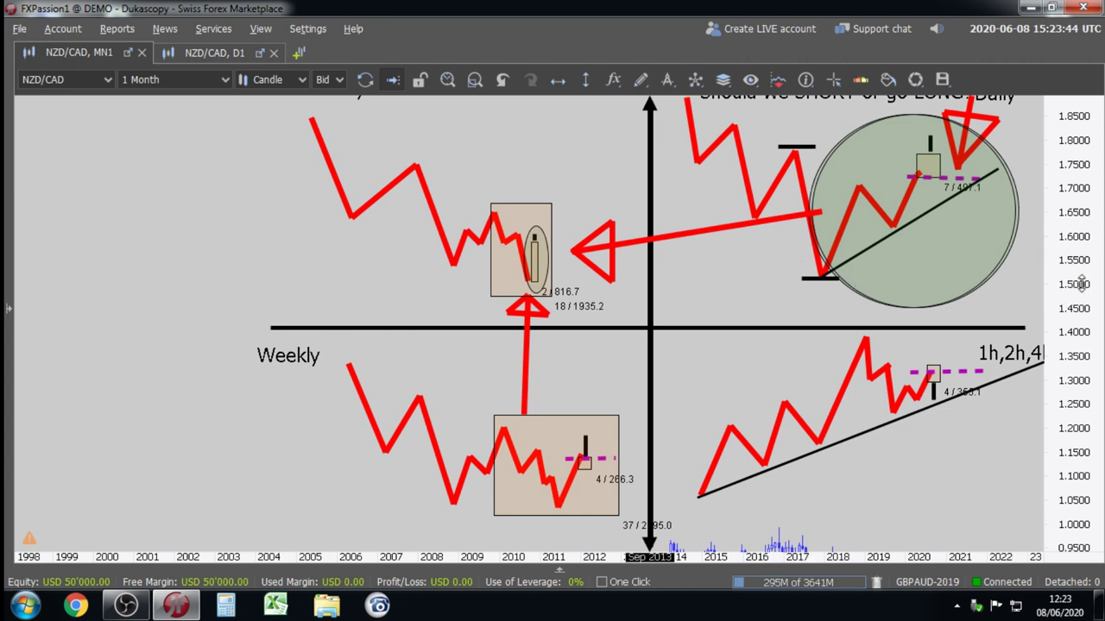
pyautogui.moveTo(758, 288); pyautogui.dragTo(666, 296)
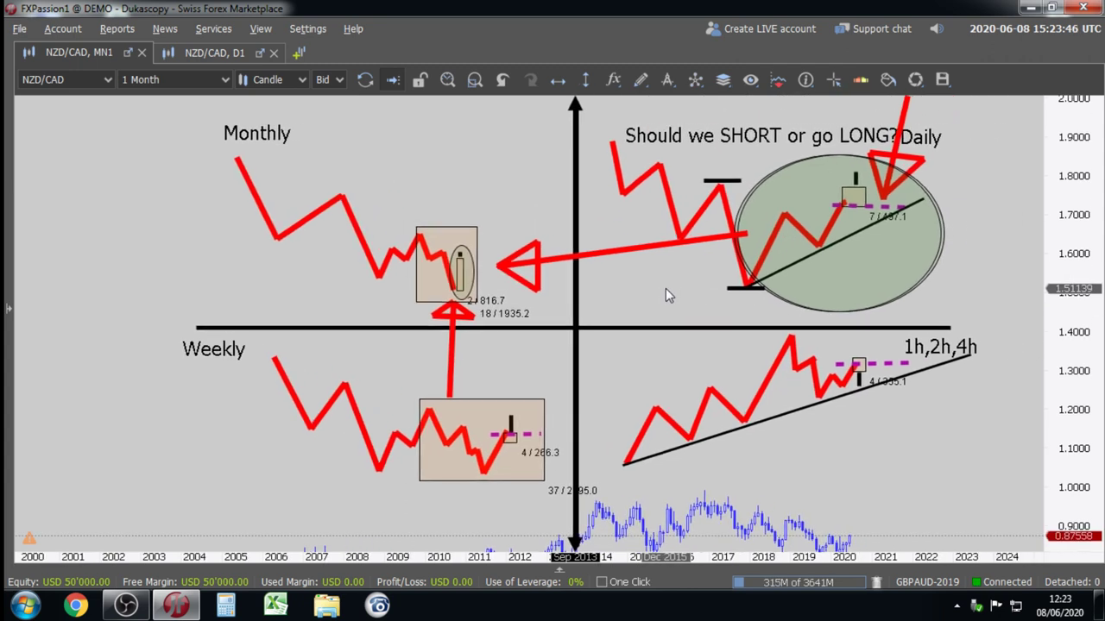